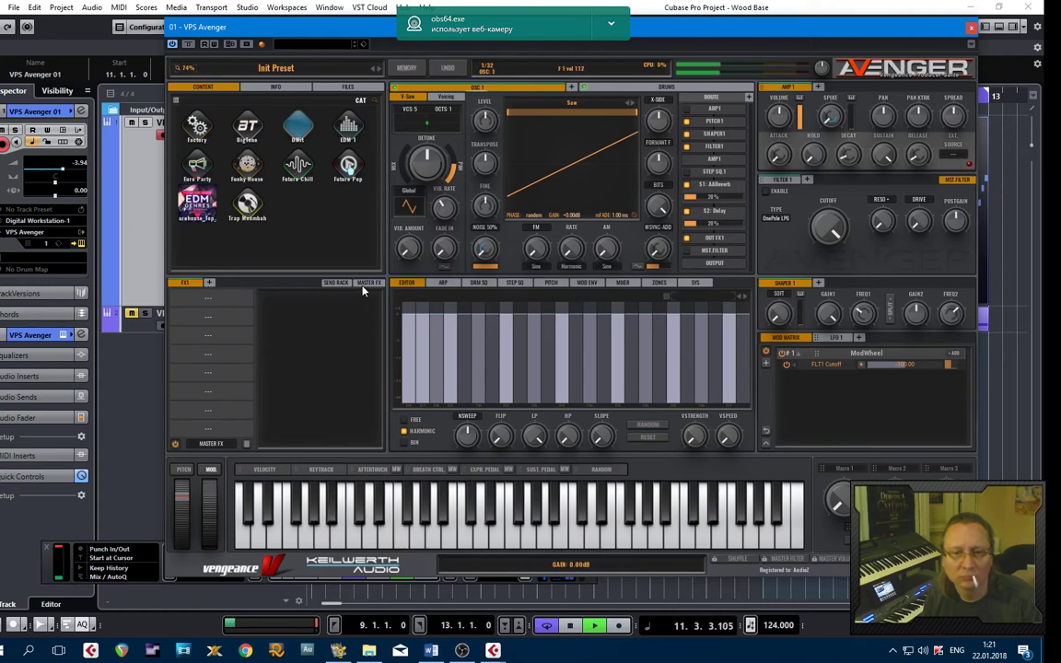
# Show the send rack effects, switch oscillator 1 to a Square wave and change its pulse width with X-Cite
pyautogui.click(335, 283)
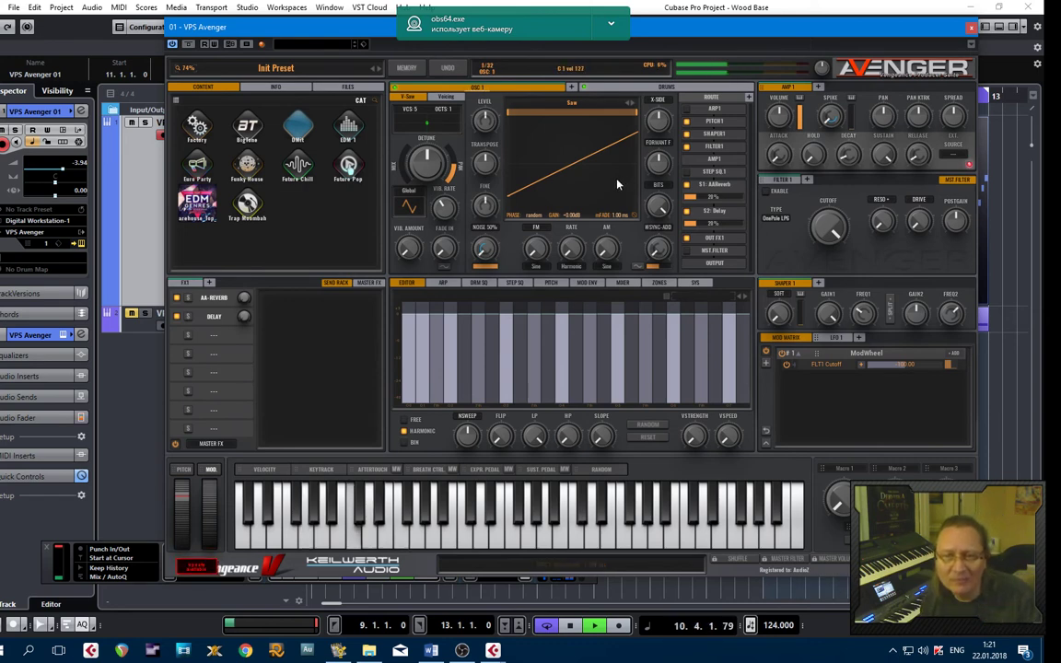
pyautogui.click(634, 104)
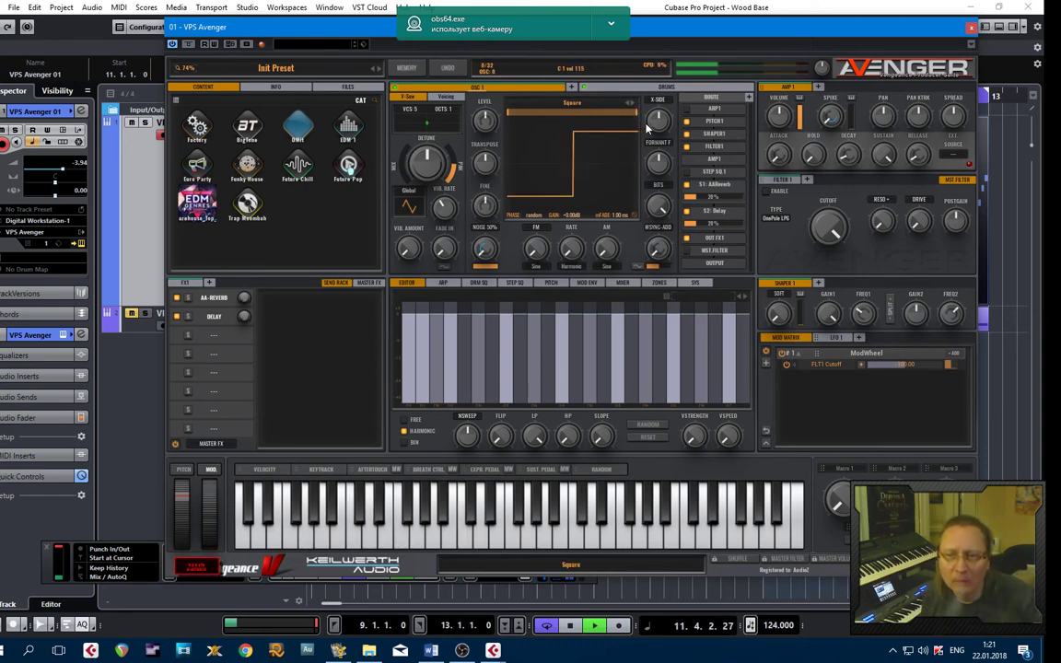
pyautogui.moveTo(655, 123); pyautogui.dragTo(656, 137)
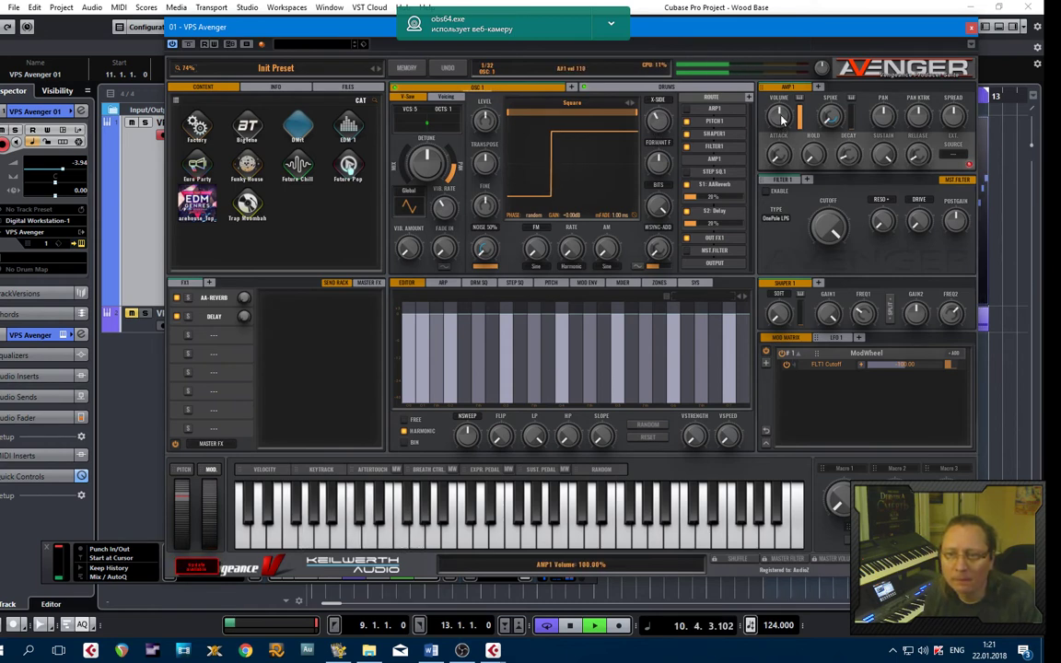
# Enable Filter 1, set its cutoff to about 5550 Hz and choose the NEX LP24 low-pass type
pyautogui.click(788, 180)
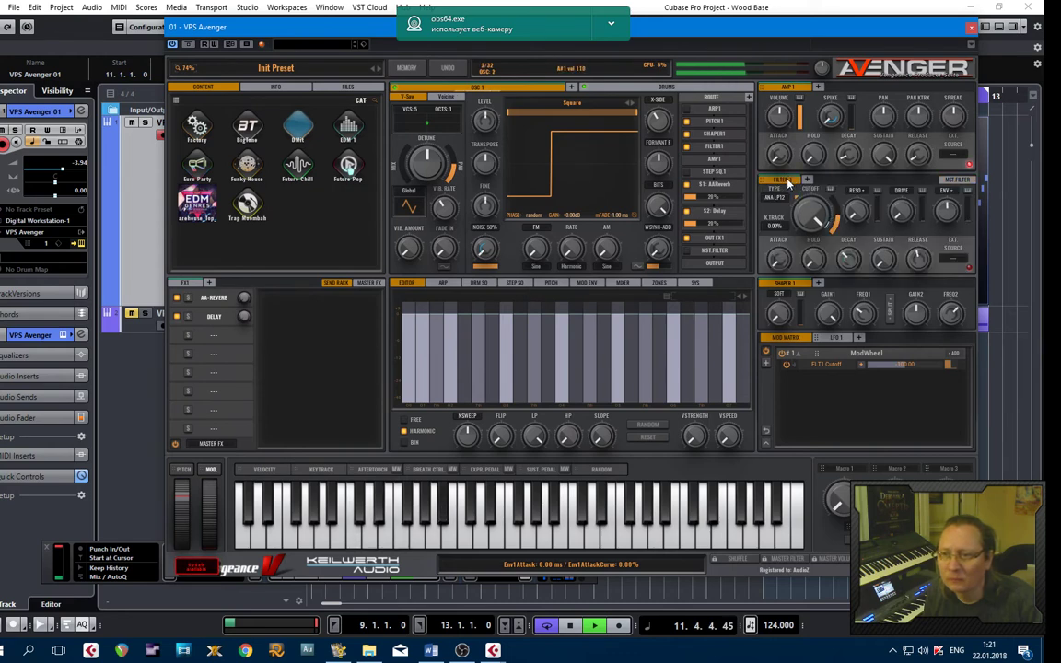
pyautogui.moveTo(814, 234); pyautogui.dragTo(792, 206)
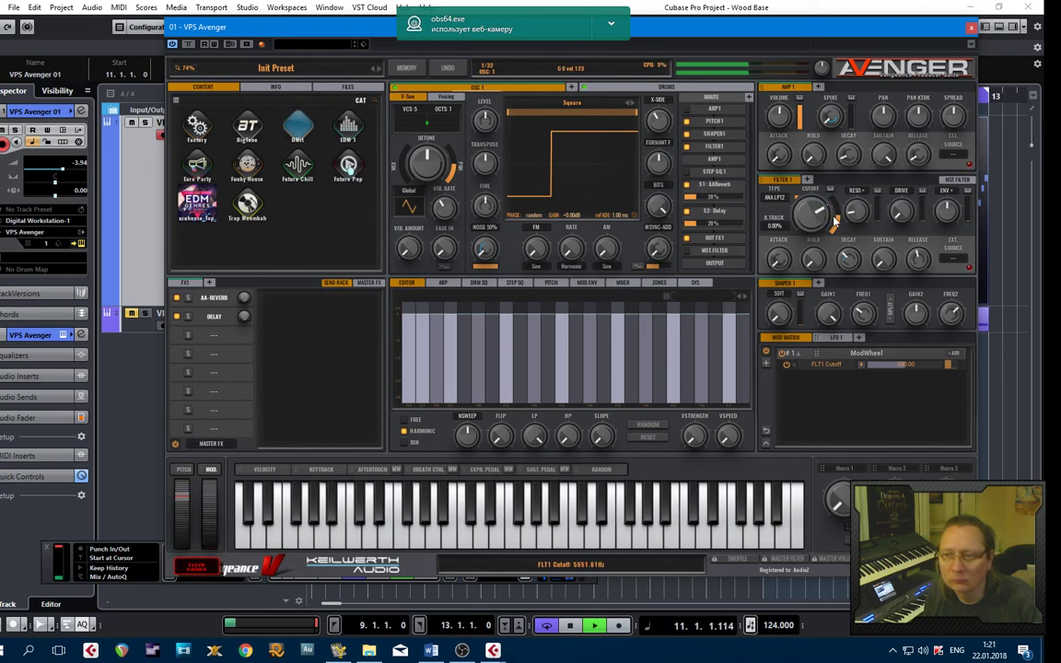
pyautogui.click(774, 198)
pyautogui.moveTo(803, 210)
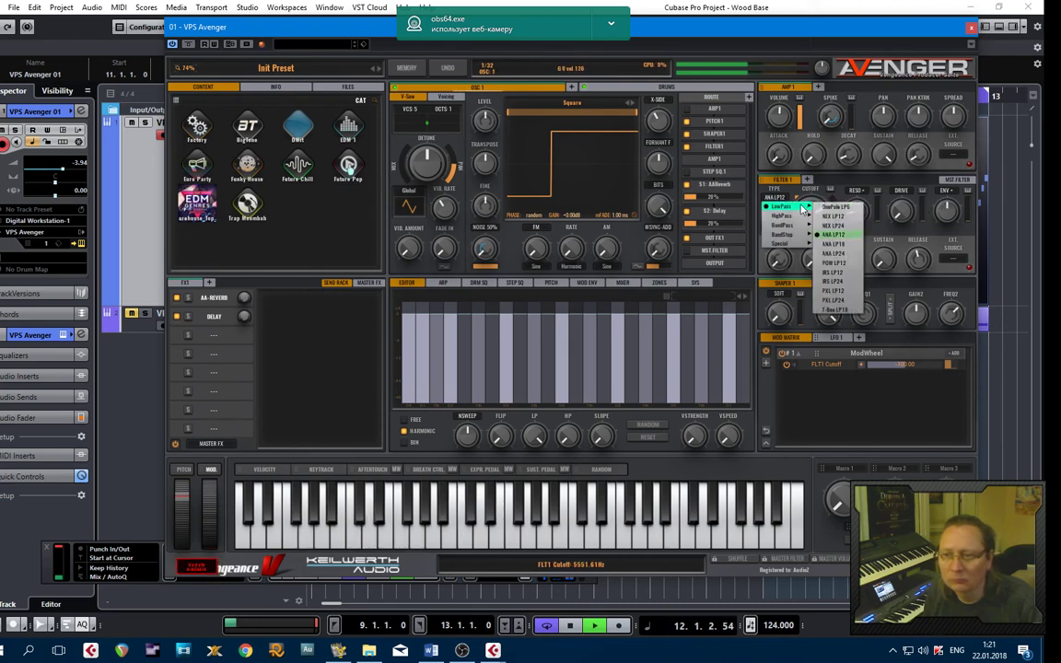
pyautogui.click(847, 226)
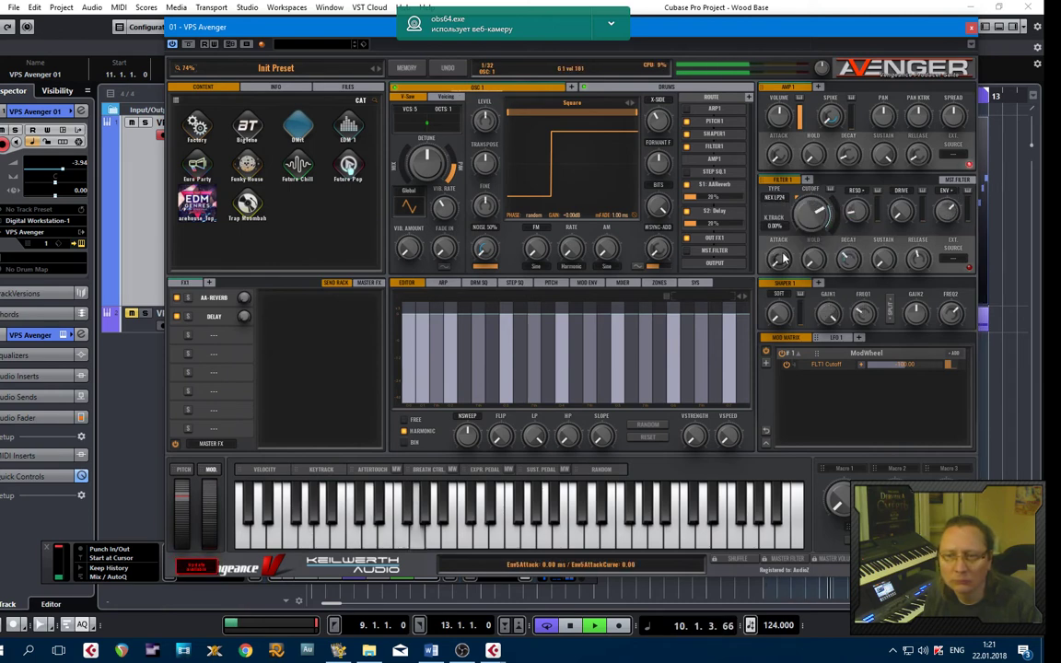
# Lower Filter 1's cutoff and adjust its envelope's hold, with a decay of about 211 ms
pyautogui.moveTo(779, 261); pyautogui.dragTo(785, 244)
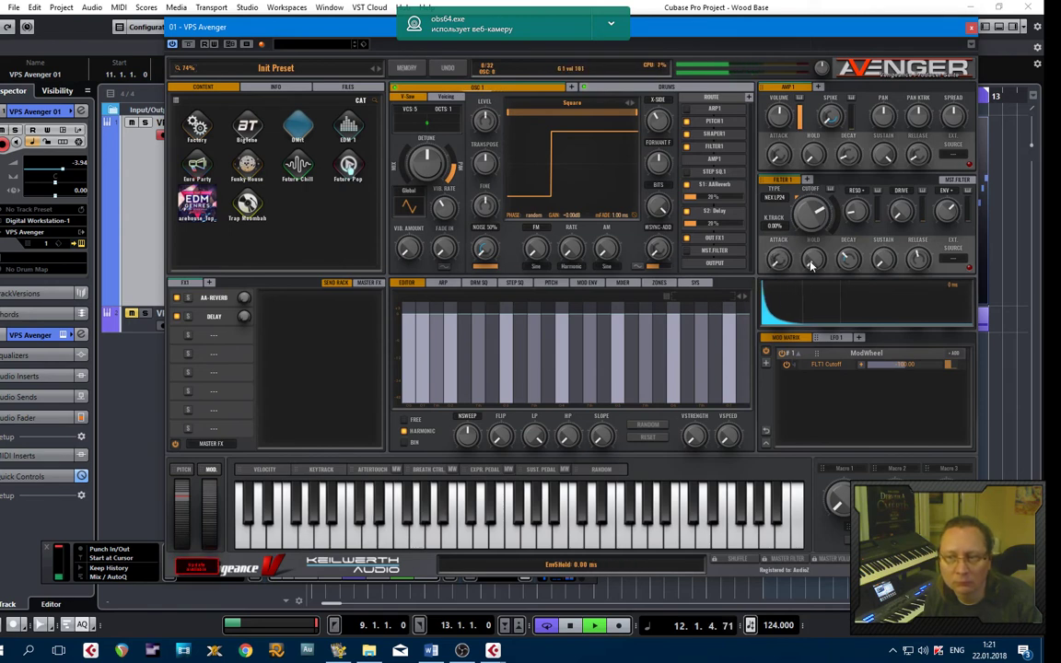
pyautogui.moveTo(826, 217); pyautogui.dragTo(817, 239)
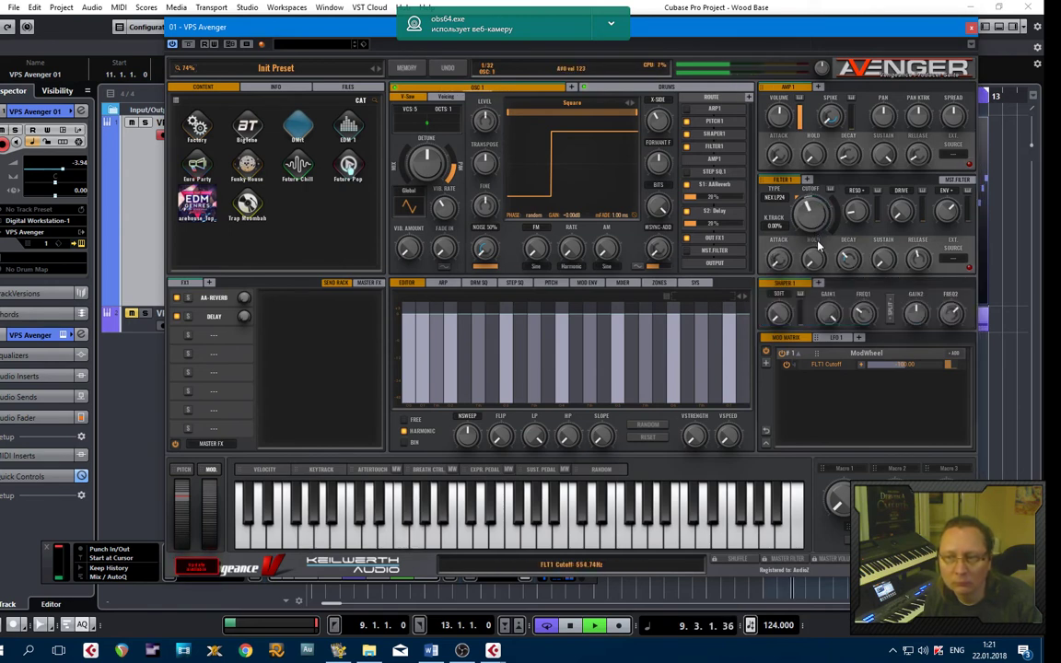
pyautogui.click(817, 247)
pyautogui.click(848, 259)
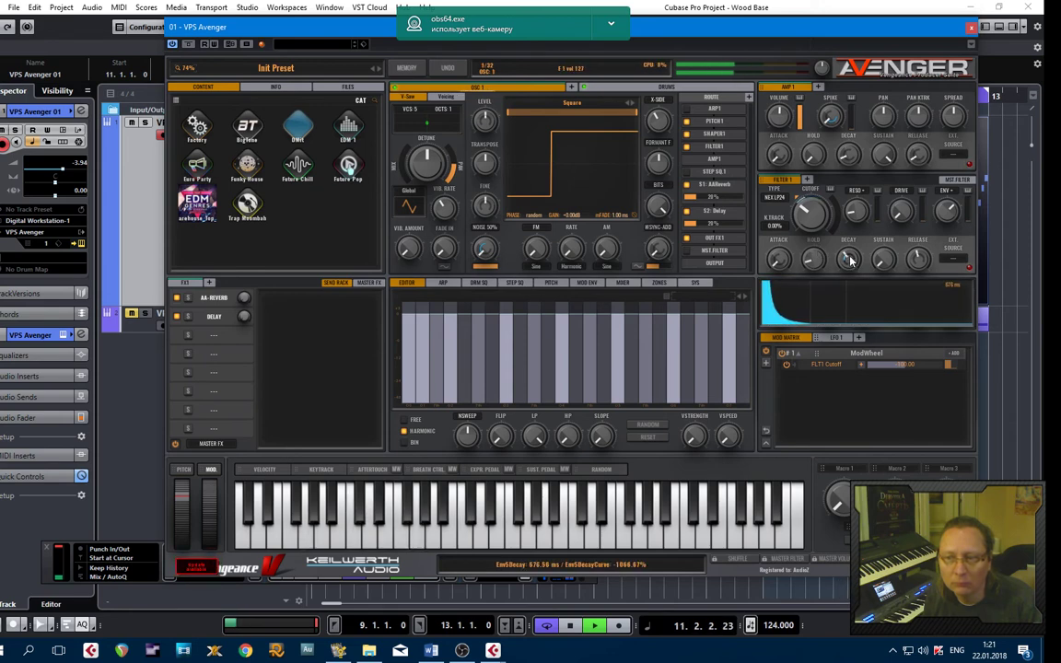
pyautogui.moveTo(851, 259)
pyautogui.mouseDown()
pyautogui.moveTo(892, 245)
pyautogui.moveTo(893, 256)
pyautogui.moveTo(853, 265)
pyautogui.mouseUp()
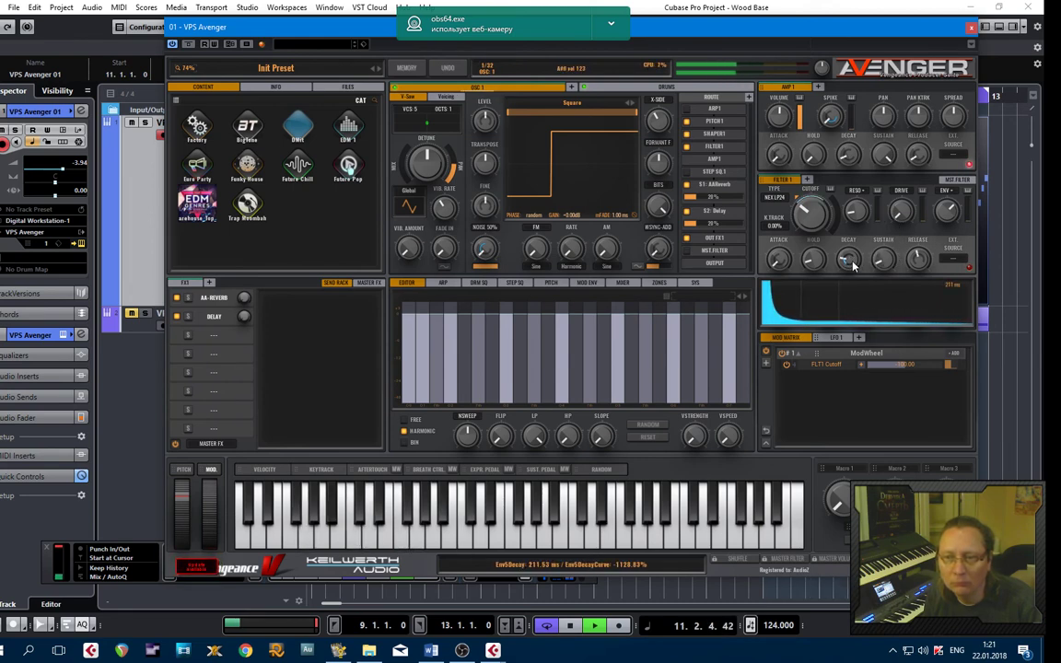
# Switch oscillator 1 back to the Saw wave and bend it into a curve with X-Cite
pyautogui.moveTo(658, 119)
pyautogui.mouseDown()
pyautogui.moveTo(662, 140)
pyautogui.moveTo(662, 123)
pyautogui.mouseUp()
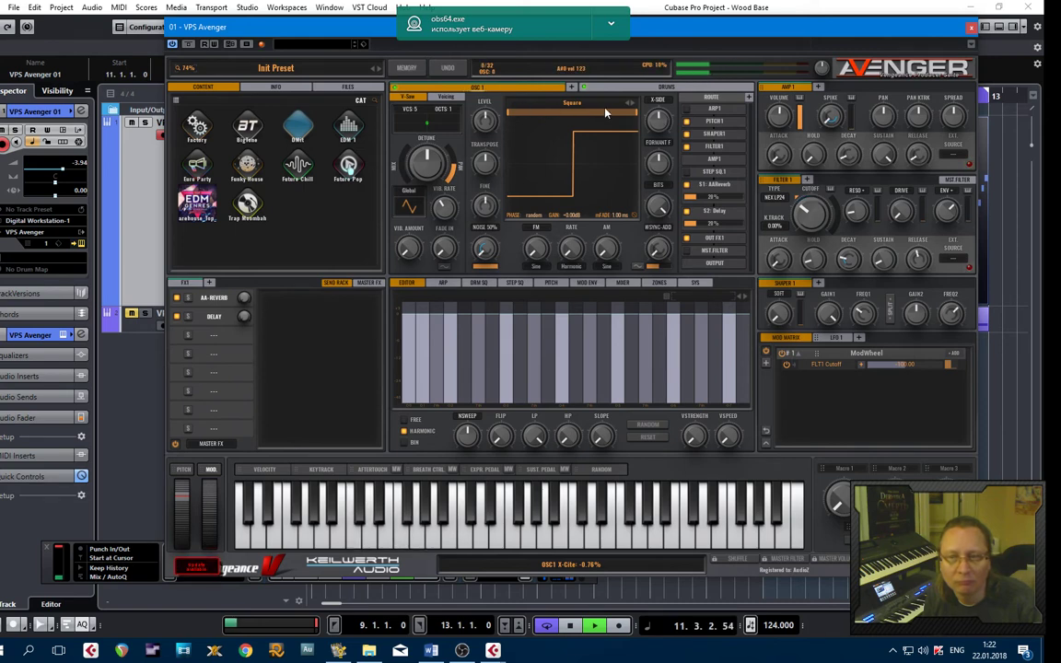
pyautogui.click(629, 107)
pyautogui.moveTo(658, 122)
pyautogui.mouseDown()
pyautogui.moveTo(658, 167)
pyautogui.moveTo(658, 136)
pyautogui.moveTo(655, 146)
pyautogui.mouseUp()
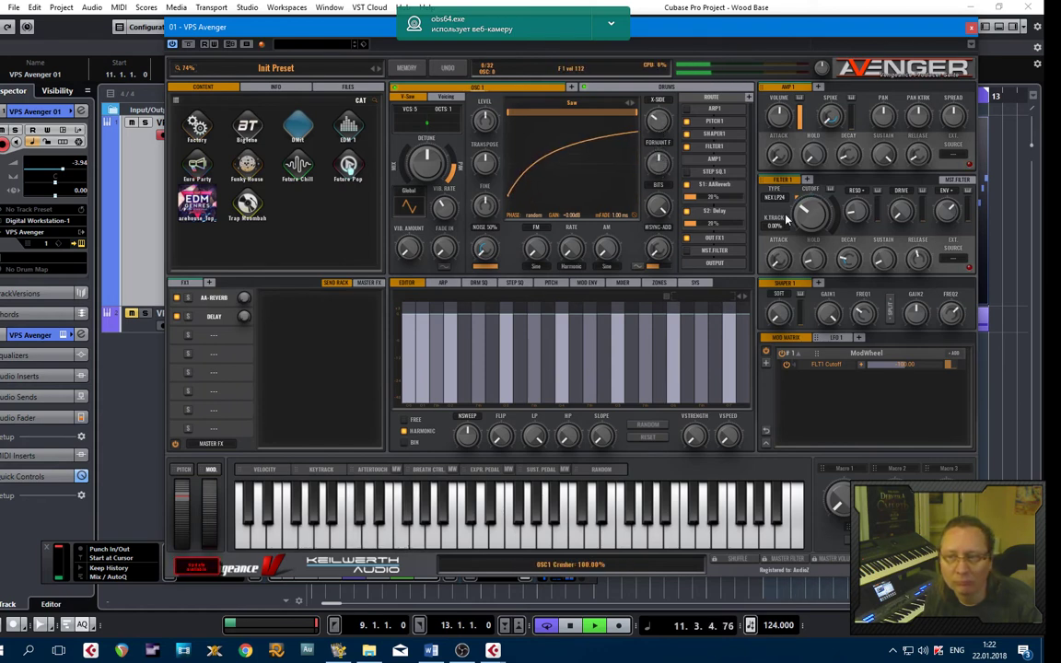
# Adjust Filter 1's envelope and thicken the V-Saw with about 65% detune, about 55% mix and wider panning
pyautogui.moveTo(781, 266); pyautogui.dragTo(811, 257)
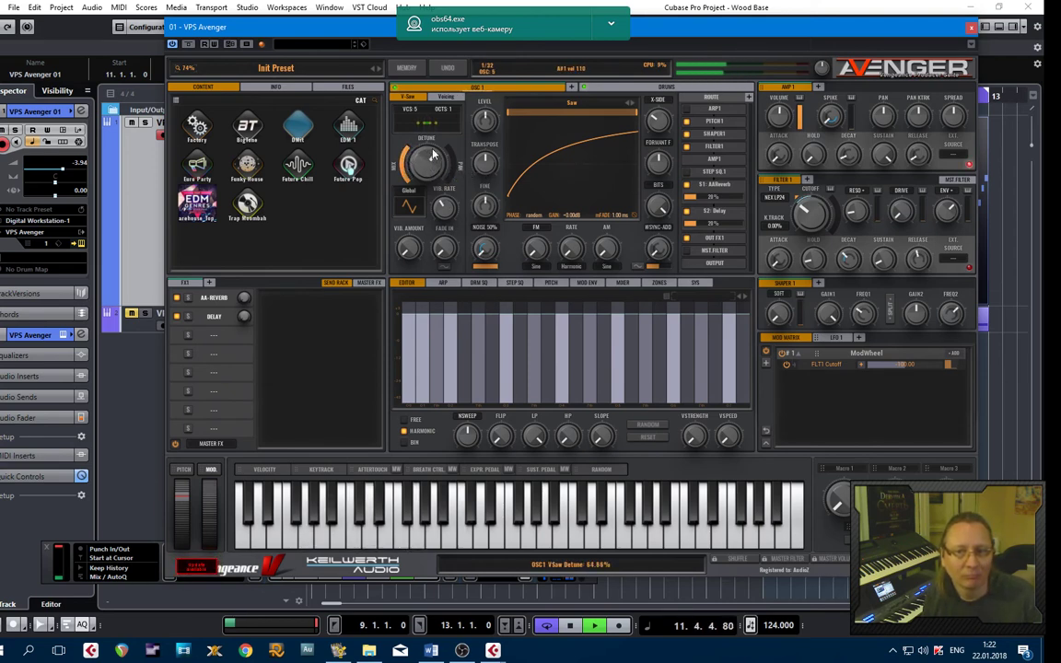
pyautogui.moveTo(451, 177); pyautogui.dragTo(451, 143)
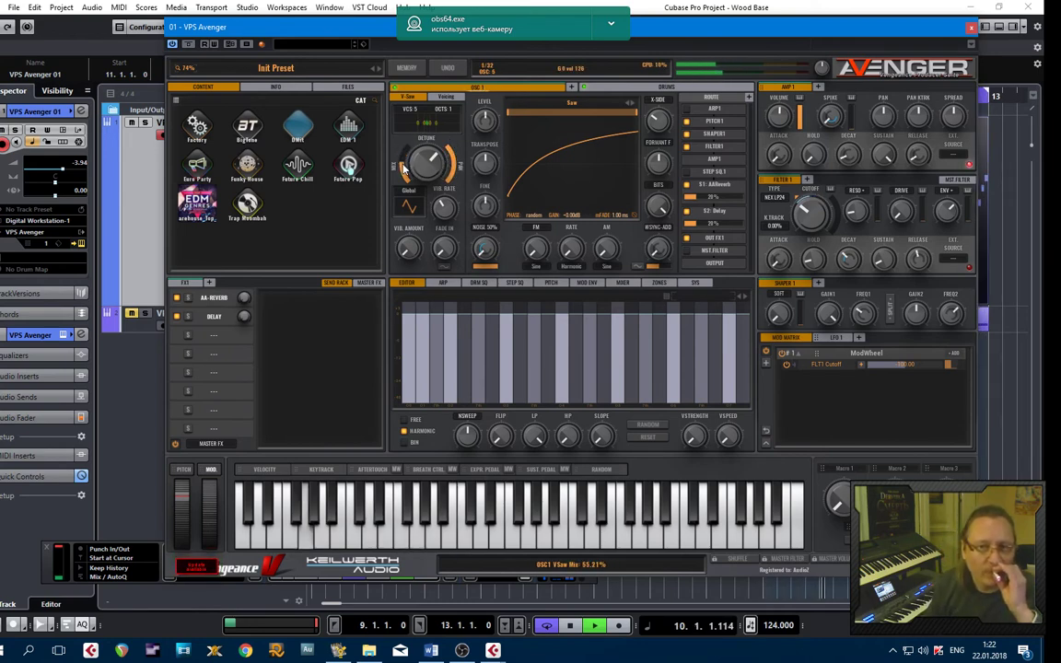
# Bring in oscillator 1's sub oscillator at about +4.6 dB and try it at -1 and +1 octave
pyautogui.click(448, 97)
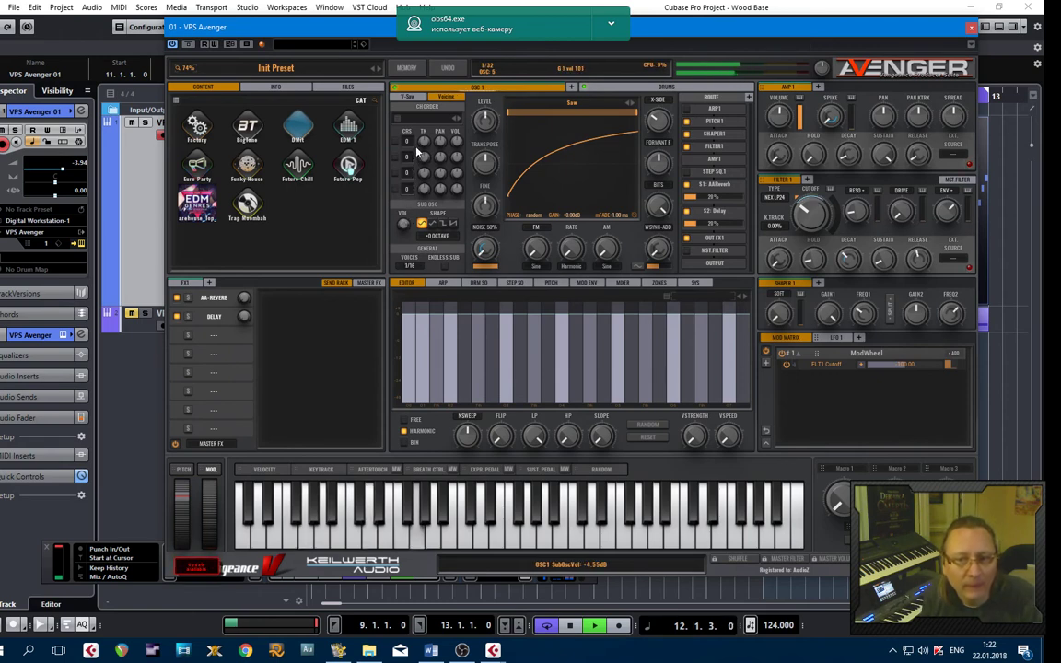
pyautogui.click(438, 235)
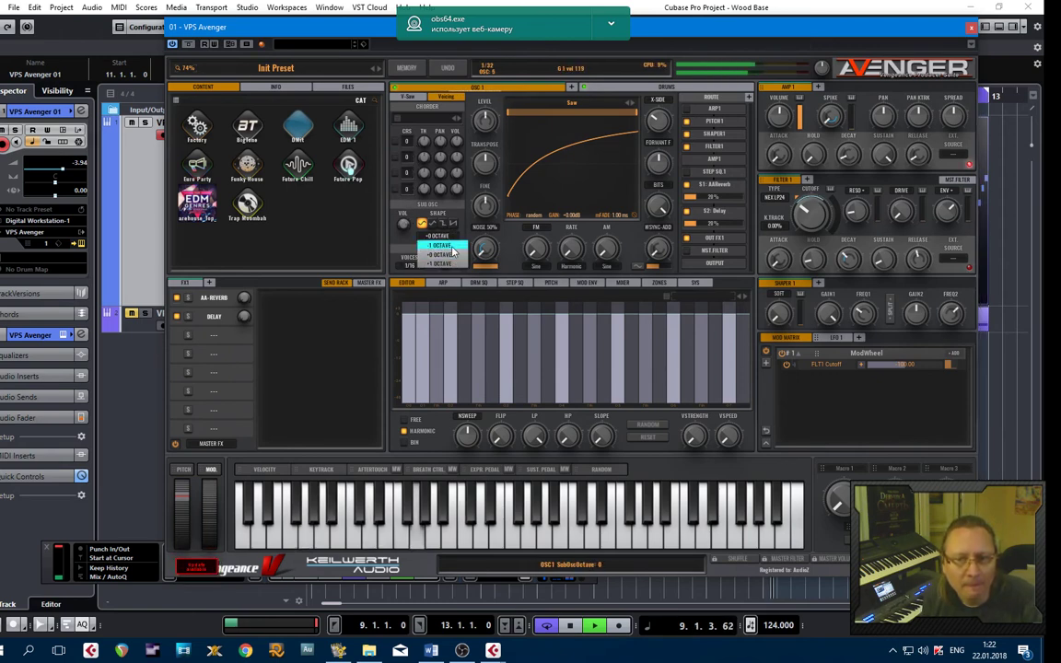
pyautogui.click(446, 242)
pyautogui.click(445, 239)
pyautogui.click(446, 265)
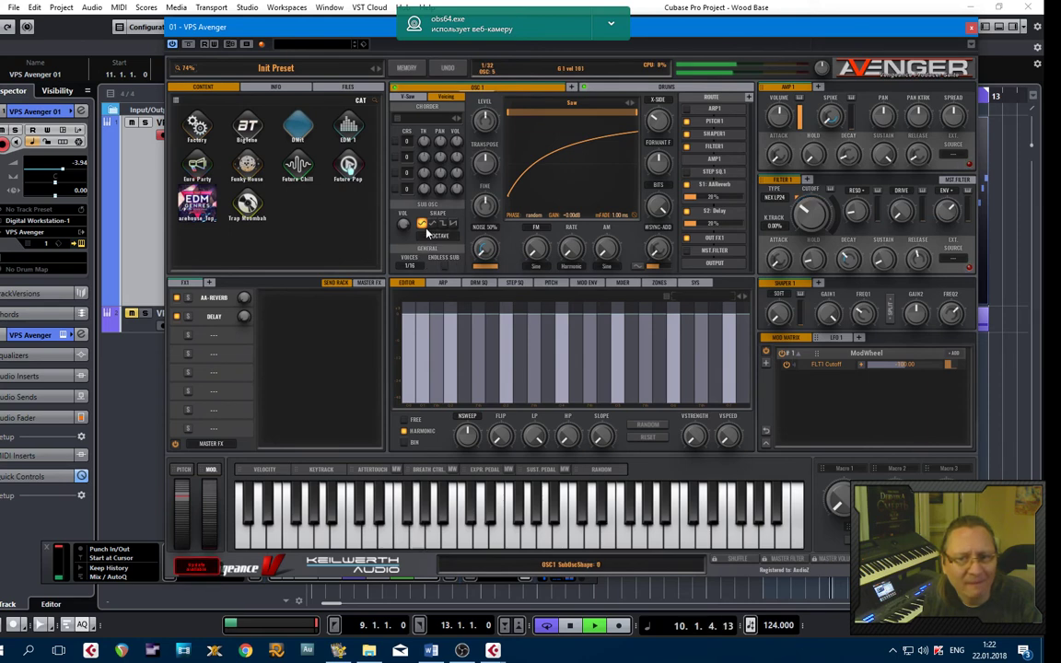
# Set the sub oscillator to its second wave shape at +0 octave and readjust its volume
pyautogui.click(433, 225)
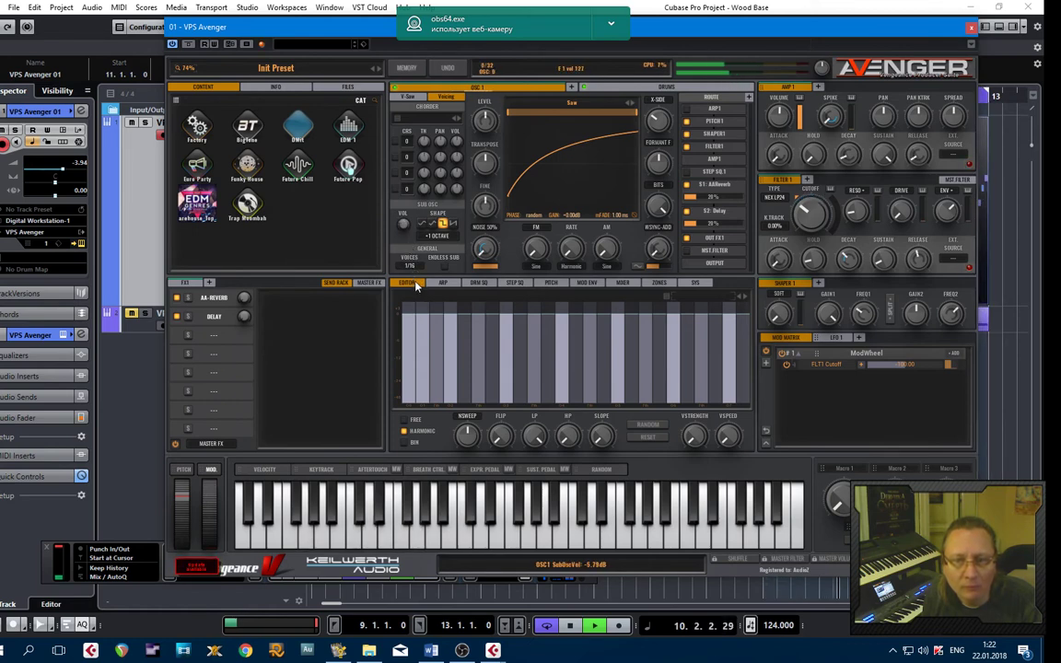
pyautogui.click(445, 237)
pyautogui.click(441, 249)
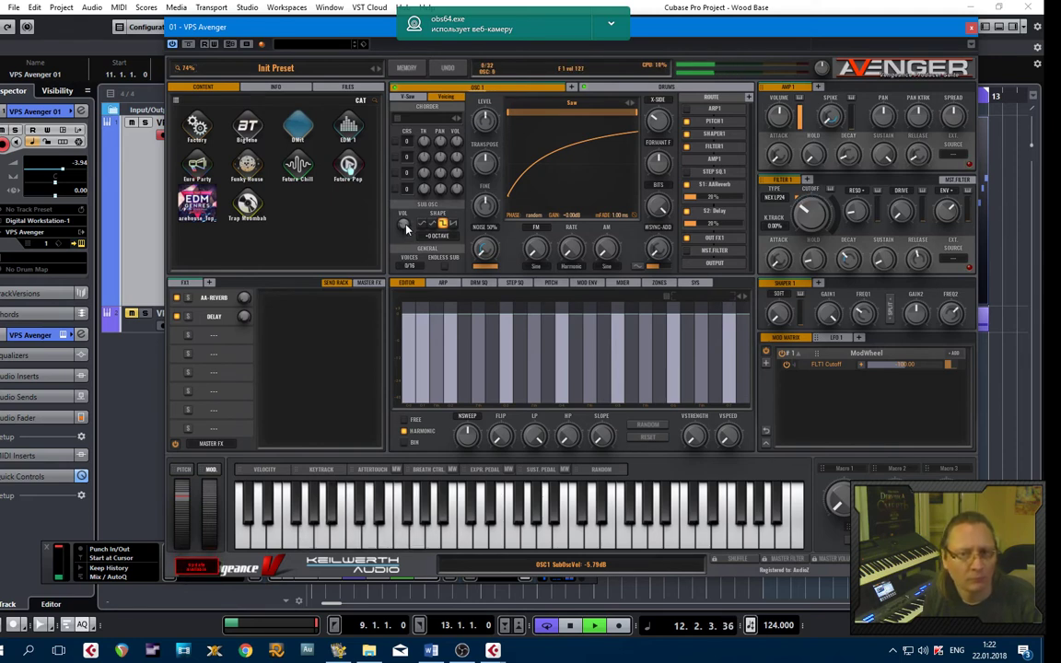
pyautogui.moveTo(406, 260); pyautogui.dragTo(418, 200)
pyautogui.click(431, 223)
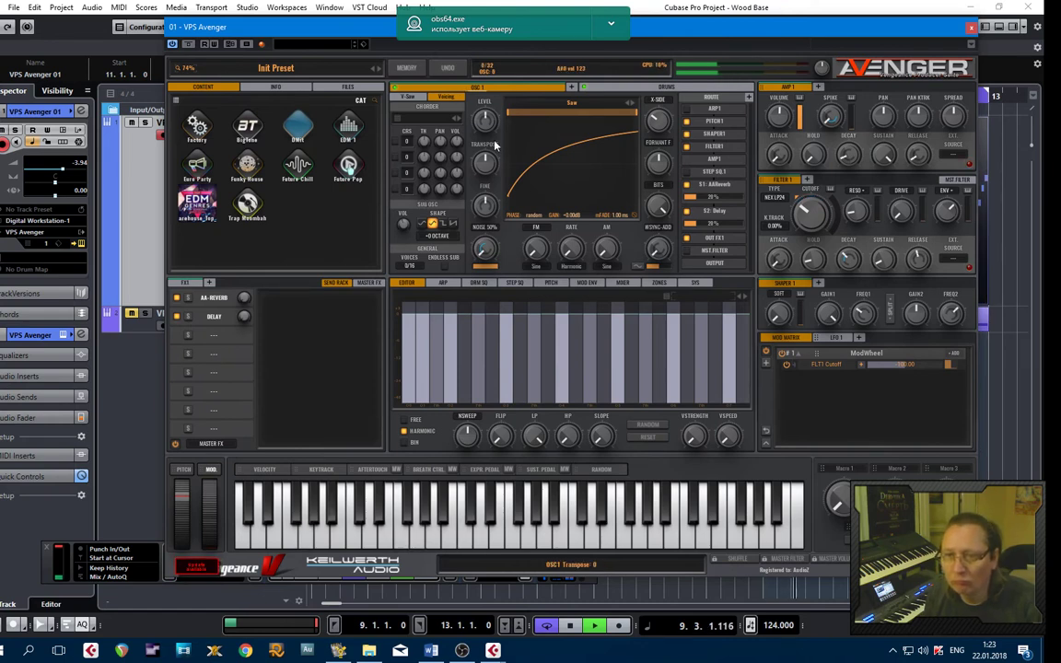
# Raise oscillator 1's level, then rebalance Filter 1 with a cutoff envelope amount of about 45% and adjusted resonance
pyautogui.moveTo(490, 129); pyautogui.dragTo(495, 112)
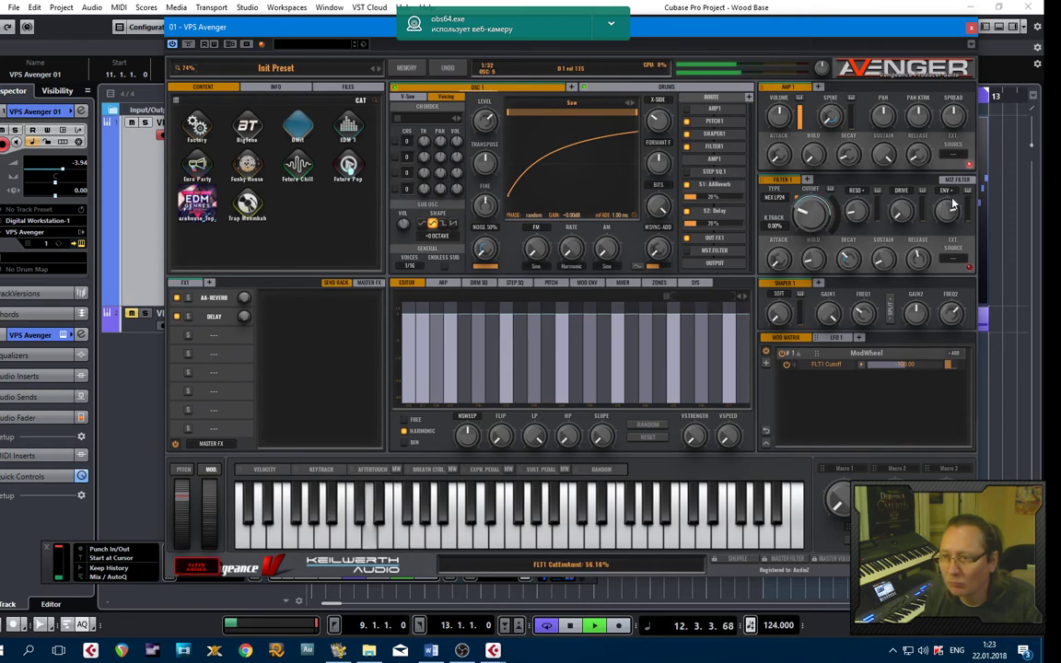
pyautogui.moveTo(953, 203); pyautogui.dragTo(951, 213)
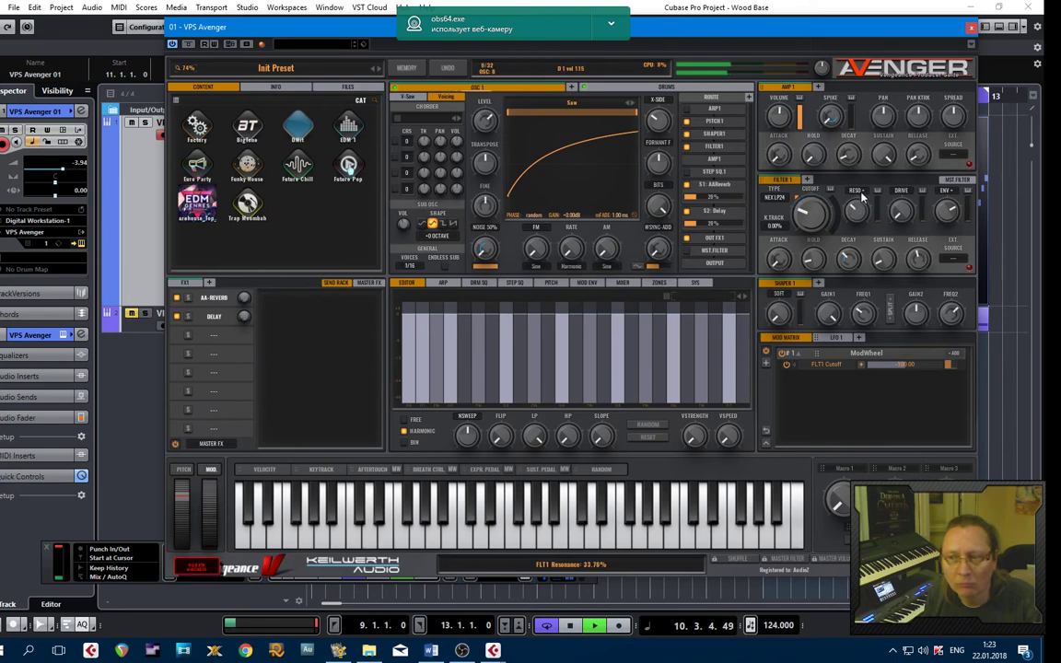
pyautogui.moveTo(861, 195); pyautogui.dragTo(858, 211)
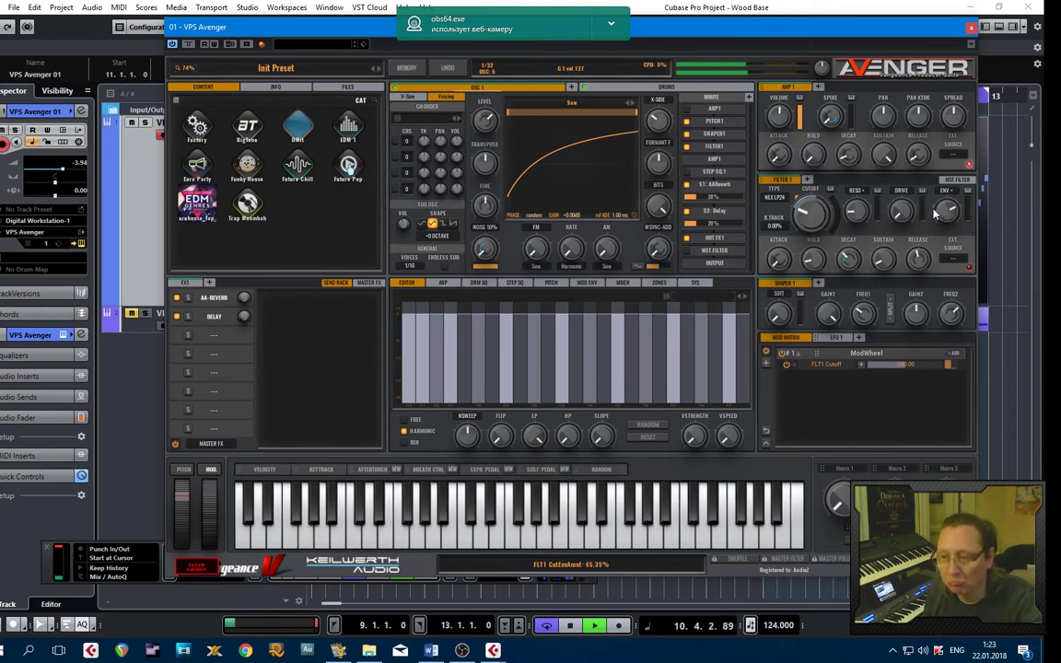
# Unmute the second Avenger track to hear both parts together, and mute it again
pyautogui.press('Down')
pyautogui.press('m')
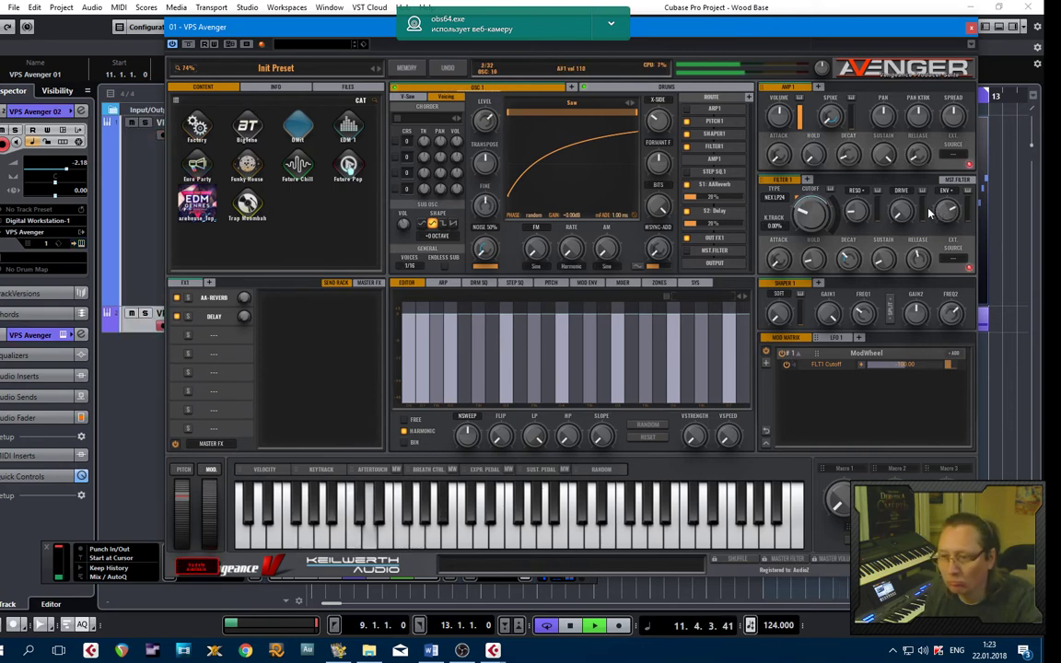
pyautogui.press('Up')
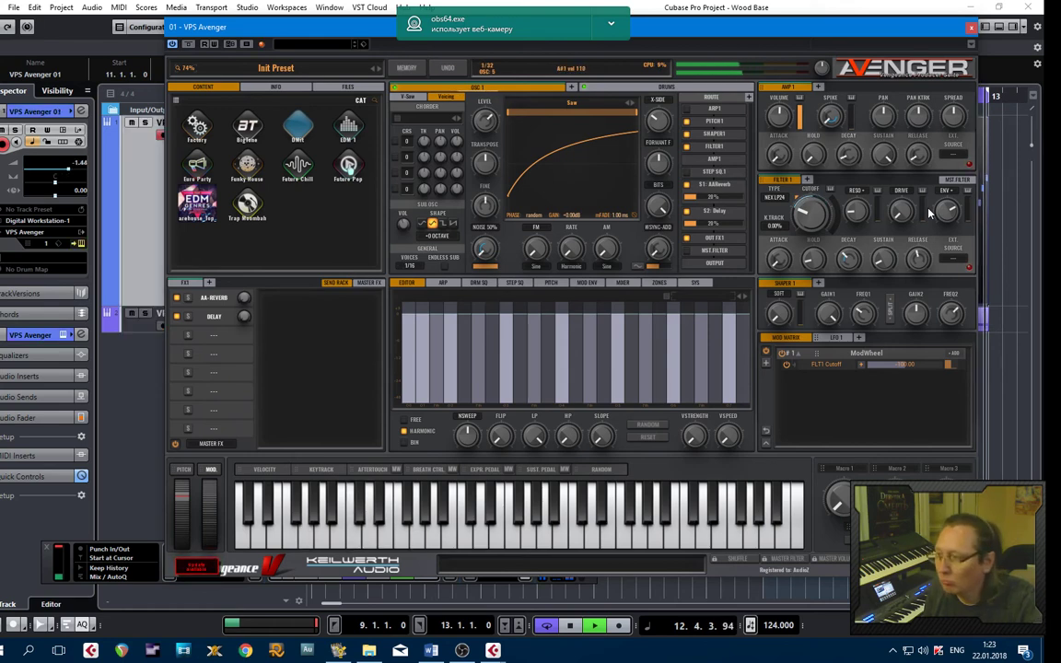
pyautogui.press('Down')
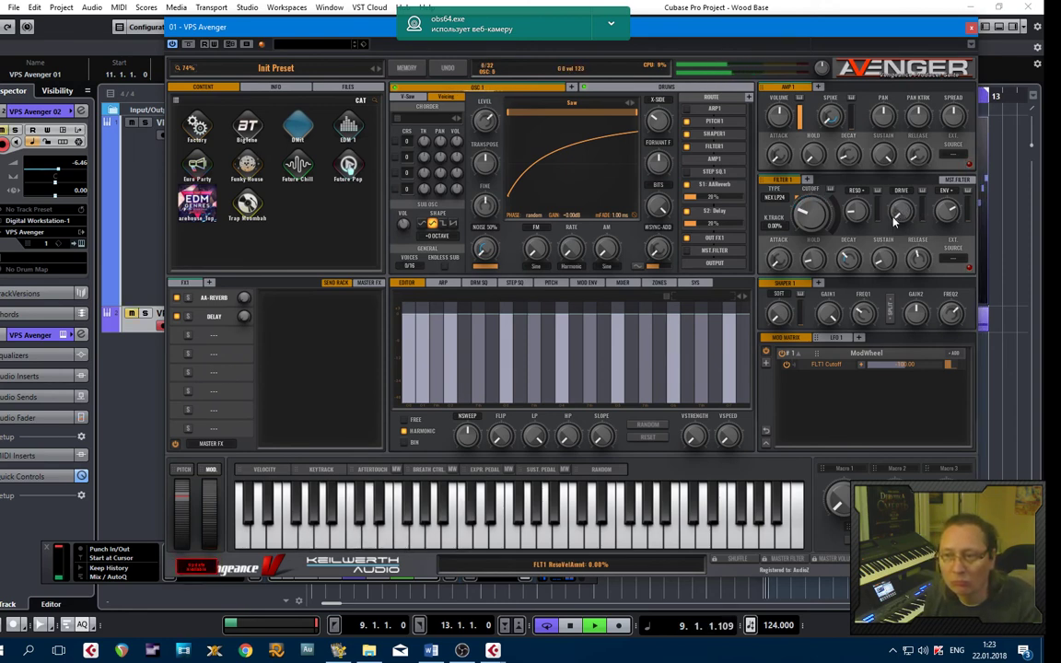
# Reshape Amp 1 with less spike and a hold of about 22 ms, trying a lower sustain before restoring it to full
pyautogui.moveTo(948, 212); pyautogui.dragTo(948, 214)
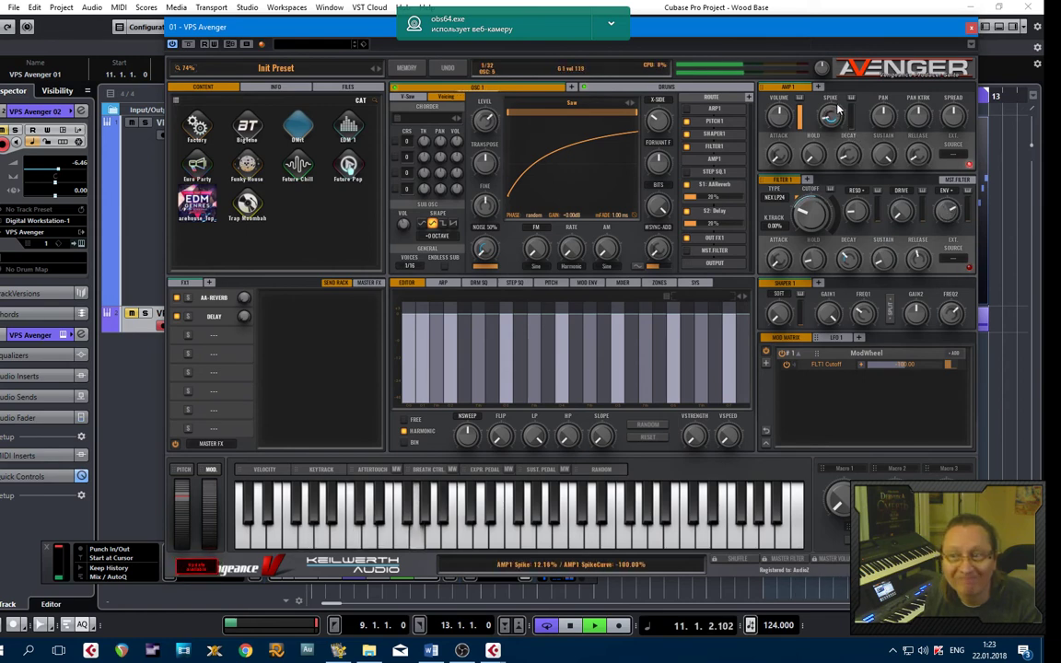
pyautogui.moveTo(840, 108); pyautogui.dragTo(838, 33)
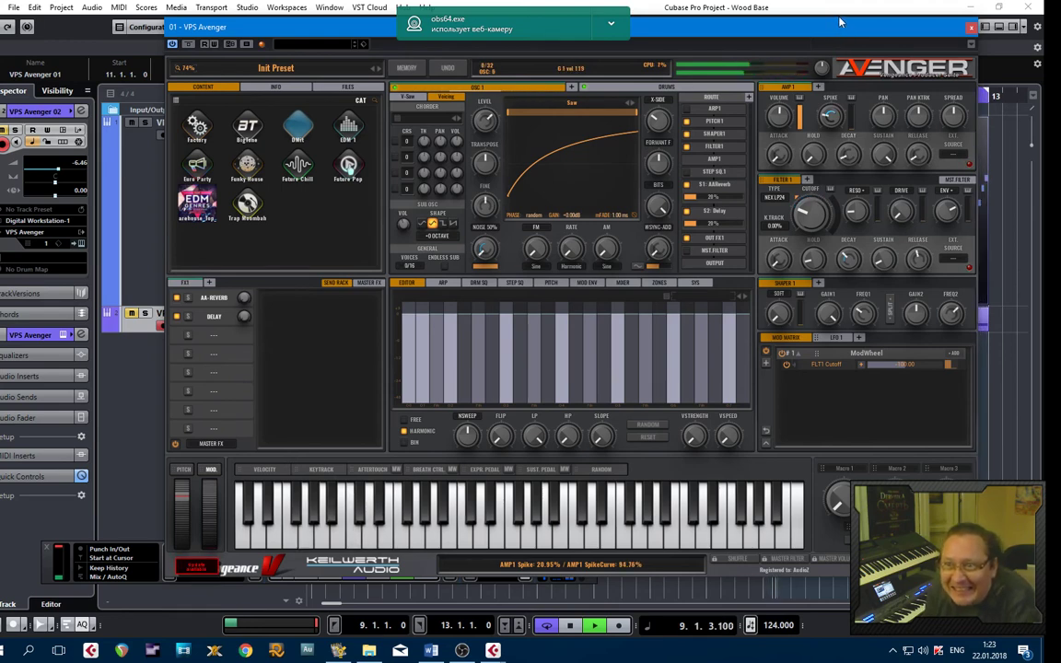
pyautogui.moveTo(831, 126)
pyautogui.mouseDown()
pyautogui.moveTo(839, 141)
pyautogui.moveTo(821, 142)
pyautogui.mouseUp()
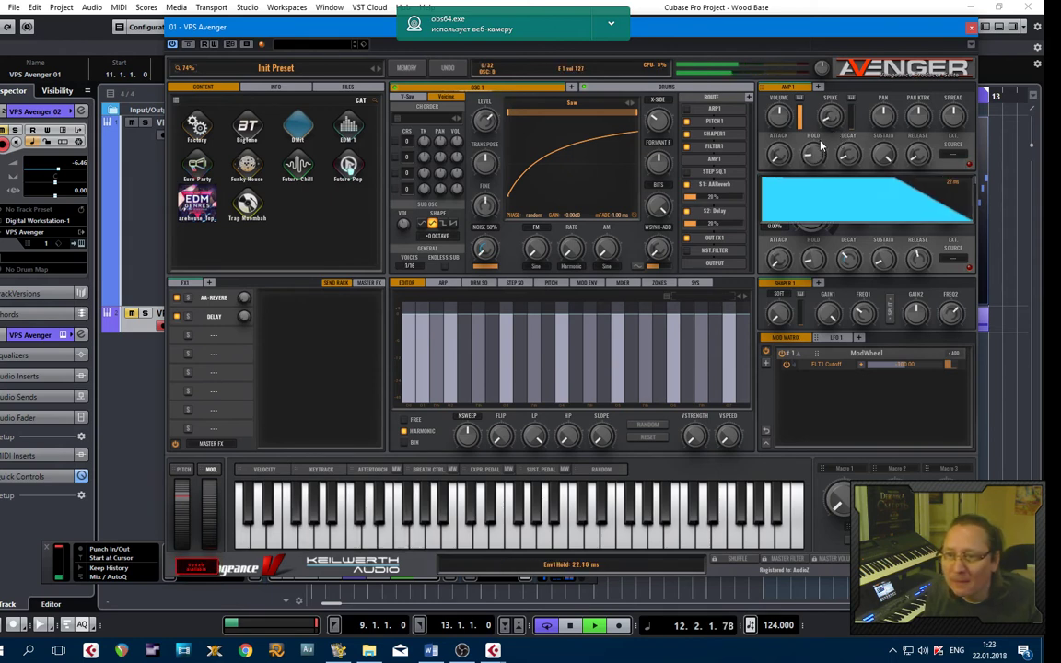
pyautogui.moveTo(882, 177); pyautogui.dragTo(881, 211)
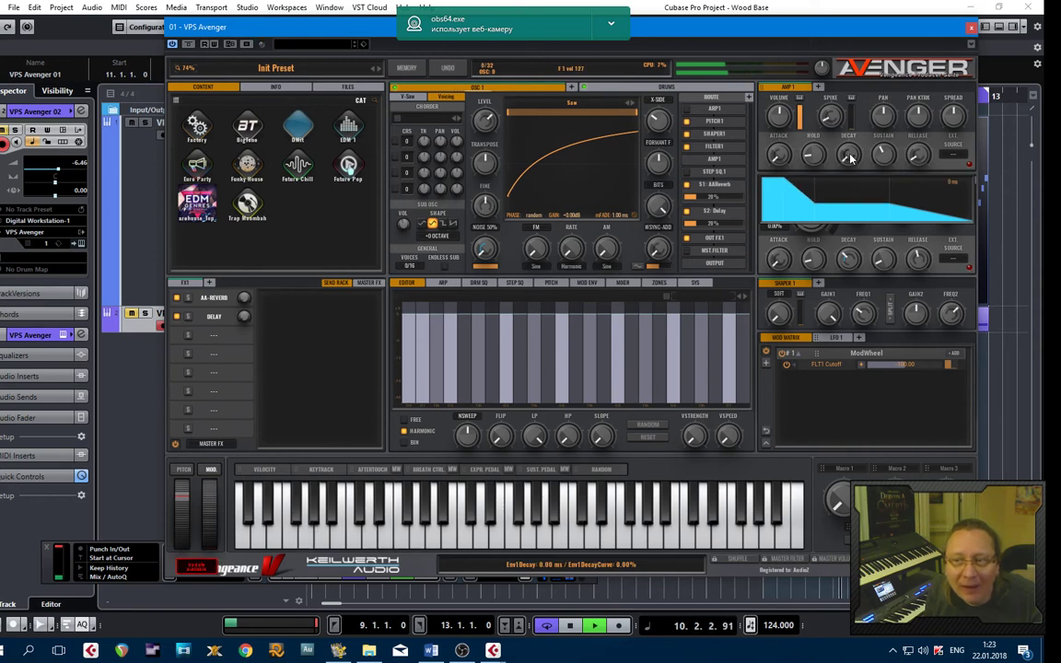
pyautogui.moveTo(889, 163); pyautogui.dragTo(890, 101)
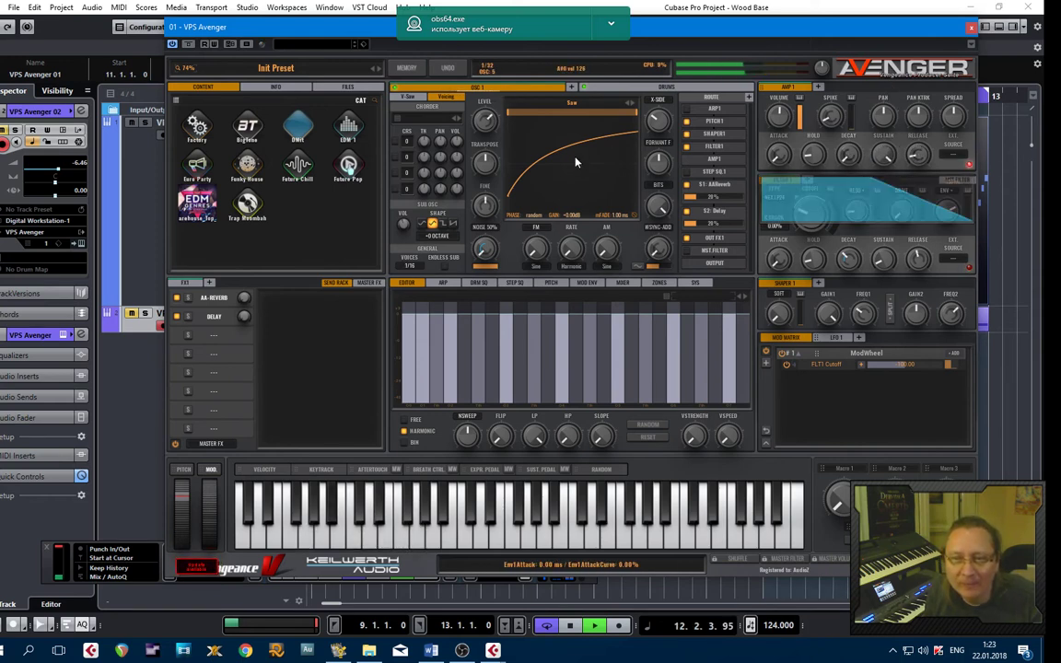
# Give oscillator 1's V-Saw a sine-shaped vibrato and raise the vibrato amount to about 65%
pyautogui.click(405, 96)
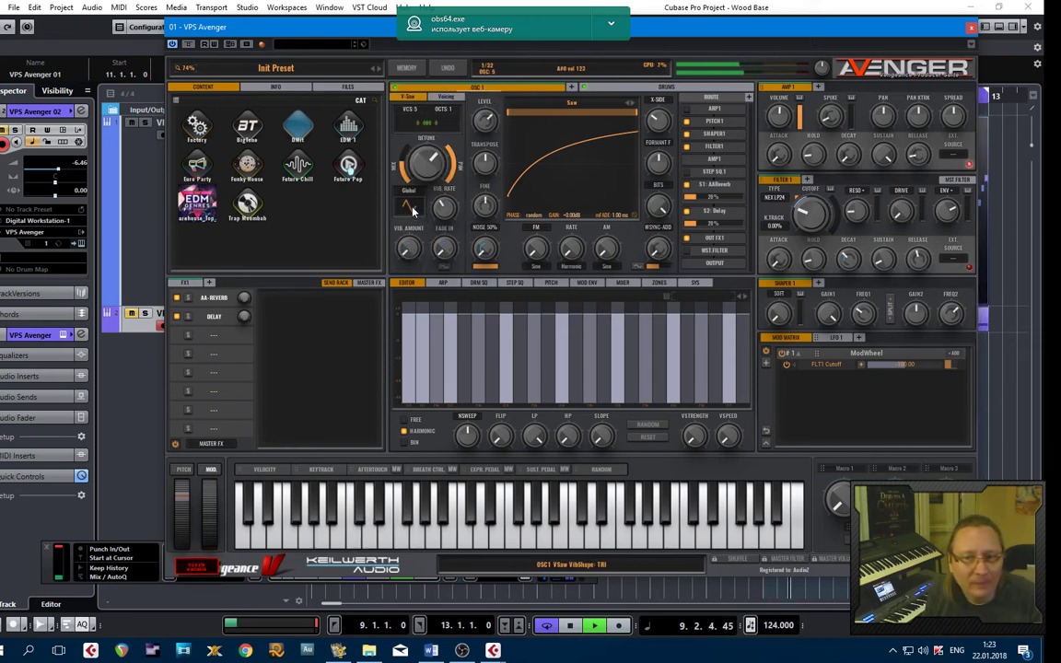
pyautogui.click(410, 208)
pyautogui.click(408, 227)
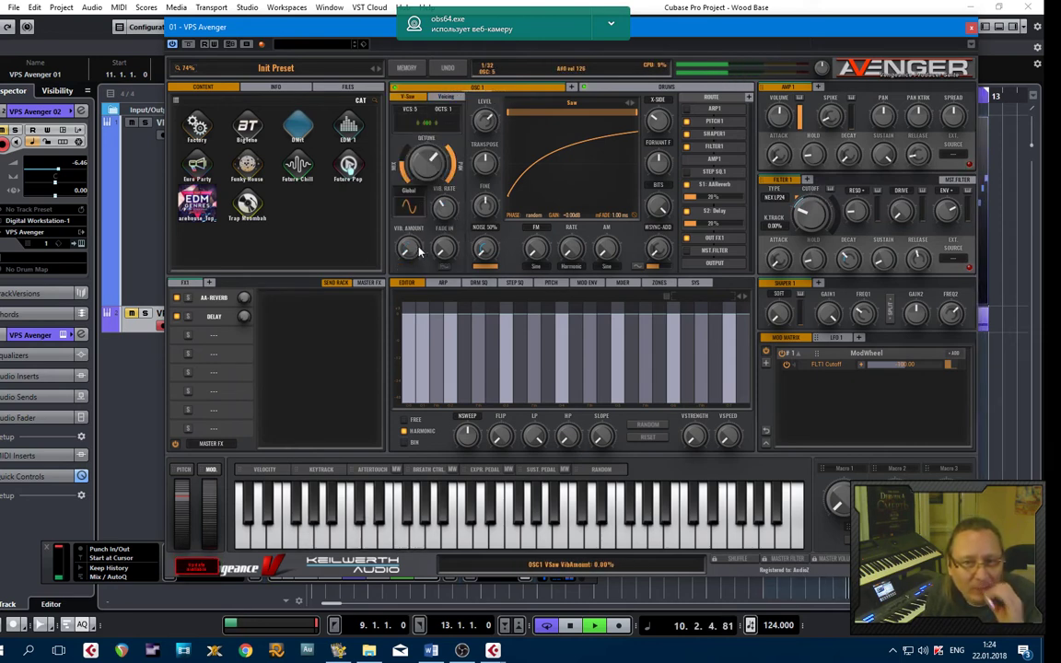
pyautogui.moveTo(417, 218); pyautogui.dragTo(429, 191)
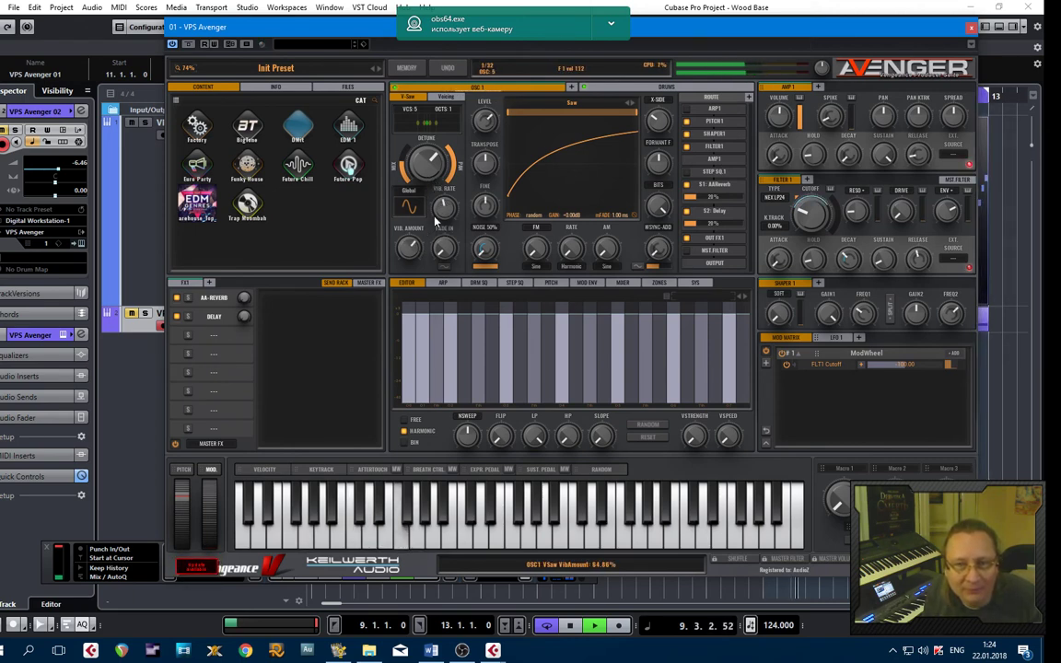
# Lower oscillator 1's V-Saw vibrato amount and display the settings of the Delay effect
pyautogui.moveTo(435, 221); pyautogui.dragTo(413, 277)
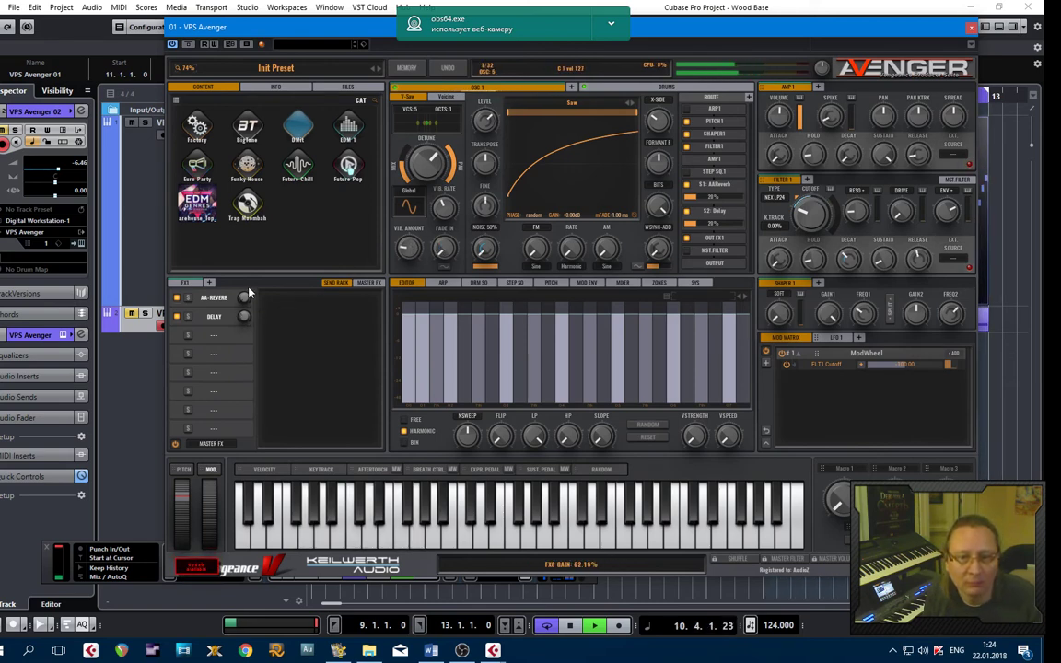
pyautogui.click(228, 321)
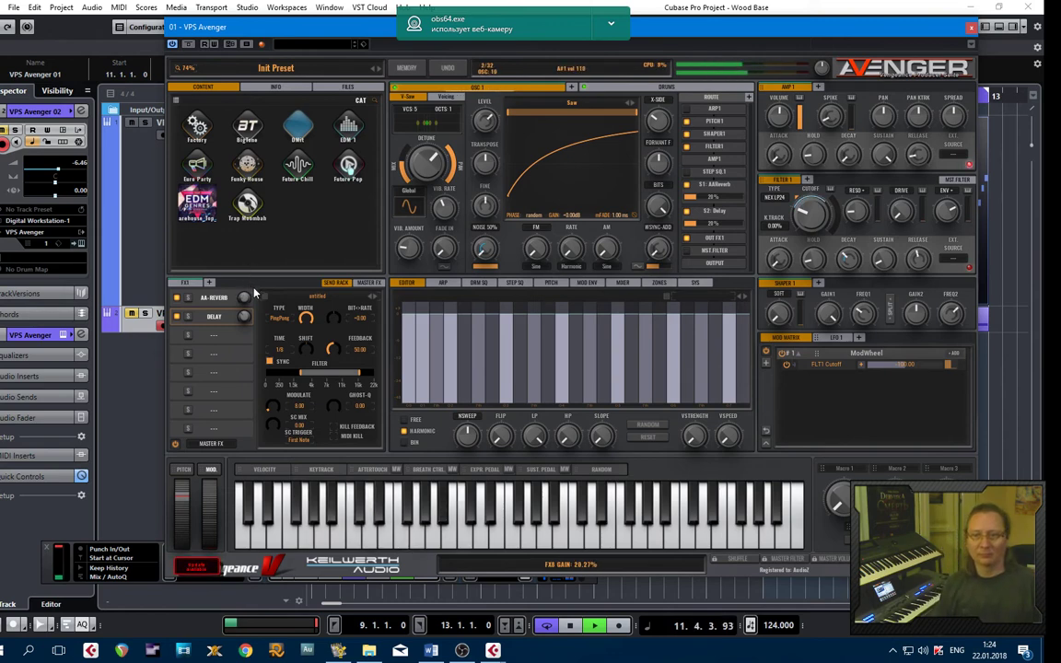
# Enable the first chorder voice in oscillator 1's voicing, transpose it up 7 semitones and adjust its volume
pyautogui.click(446, 96)
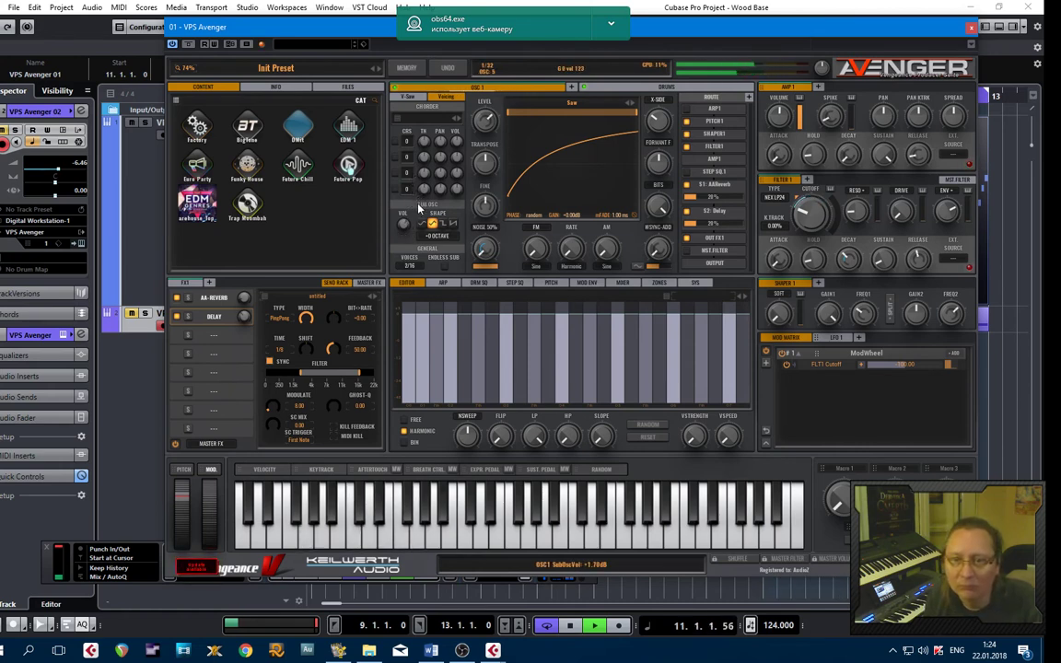
pyautogui.moveTo(418, 204); pyautogui.dragTo(418, 212)
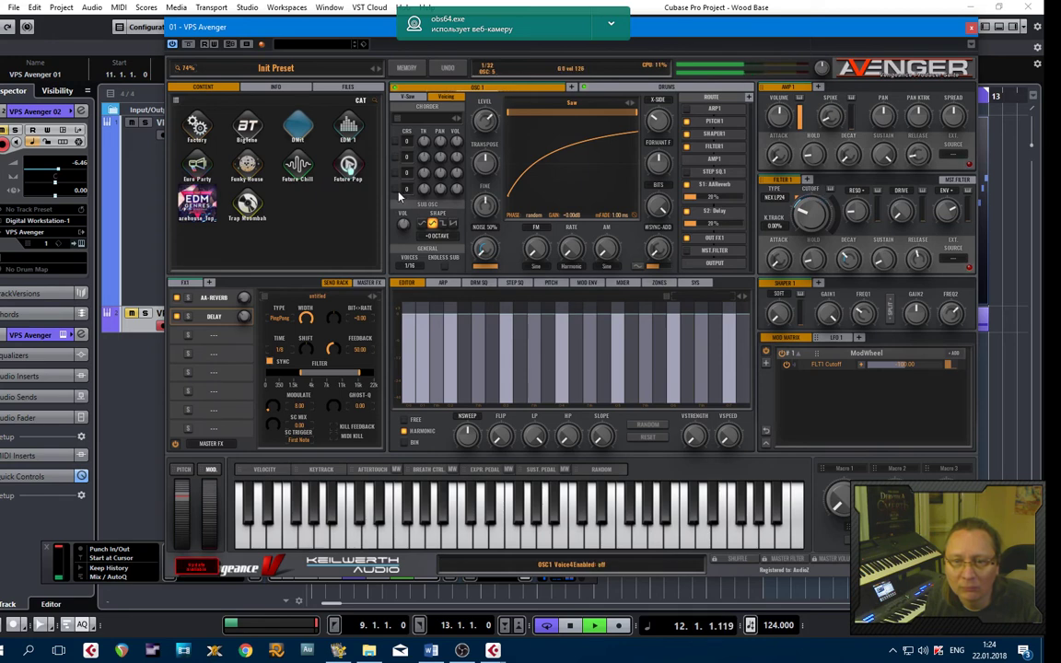
pyautogui.click(395, 142)
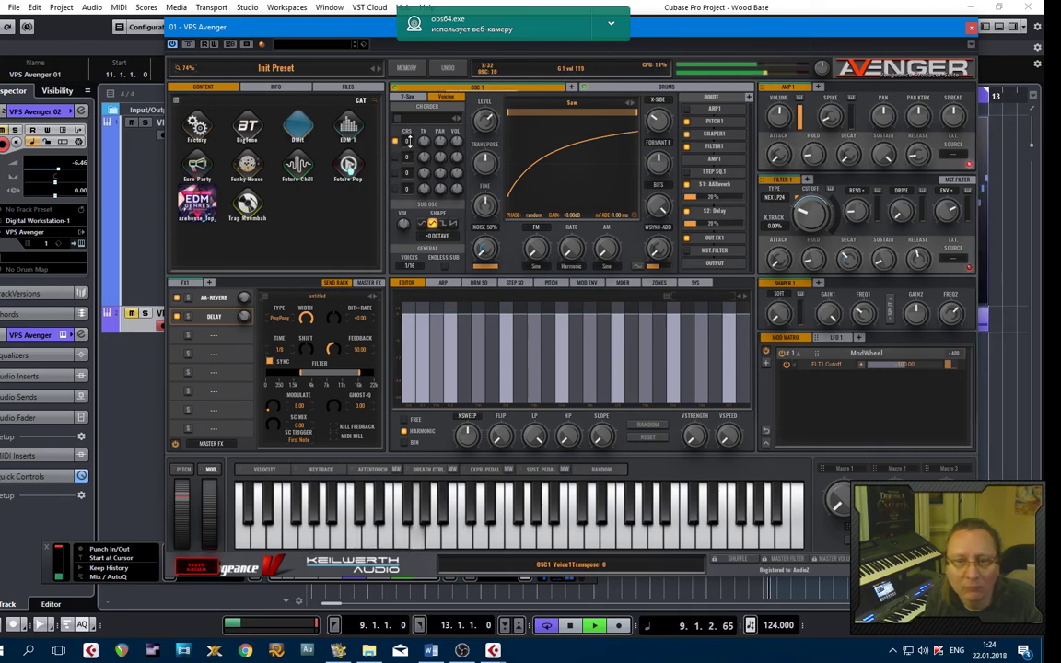
pyautogui.moveTo(409, 142); pyautogui.dragTo(414, 122)
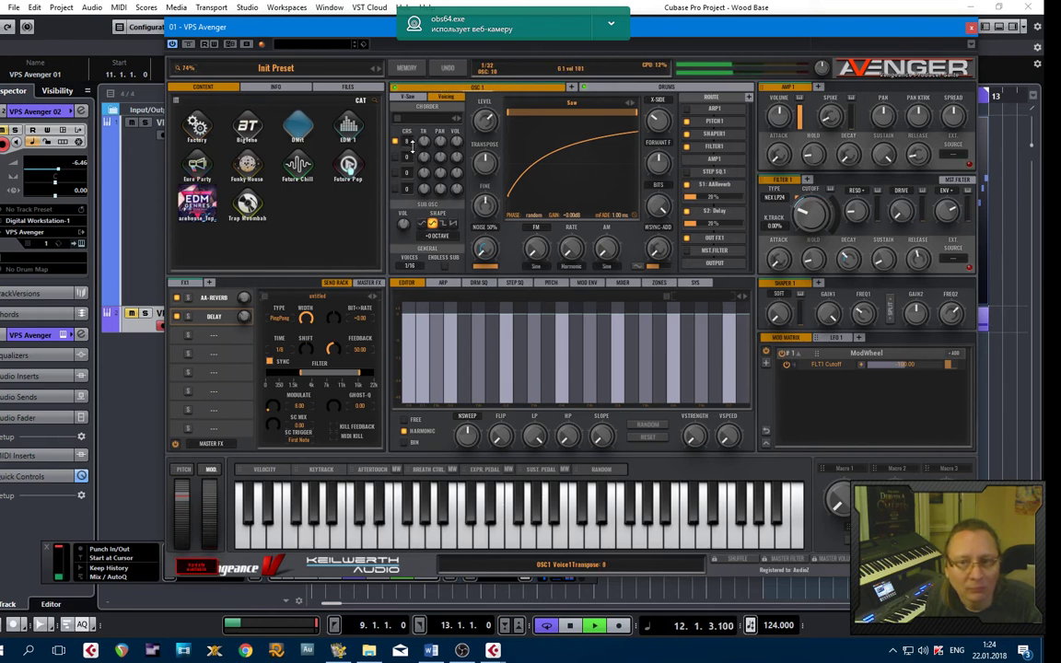
pyautogui.moveTo(412, 145); pyautogui.dragTo(413, 146)
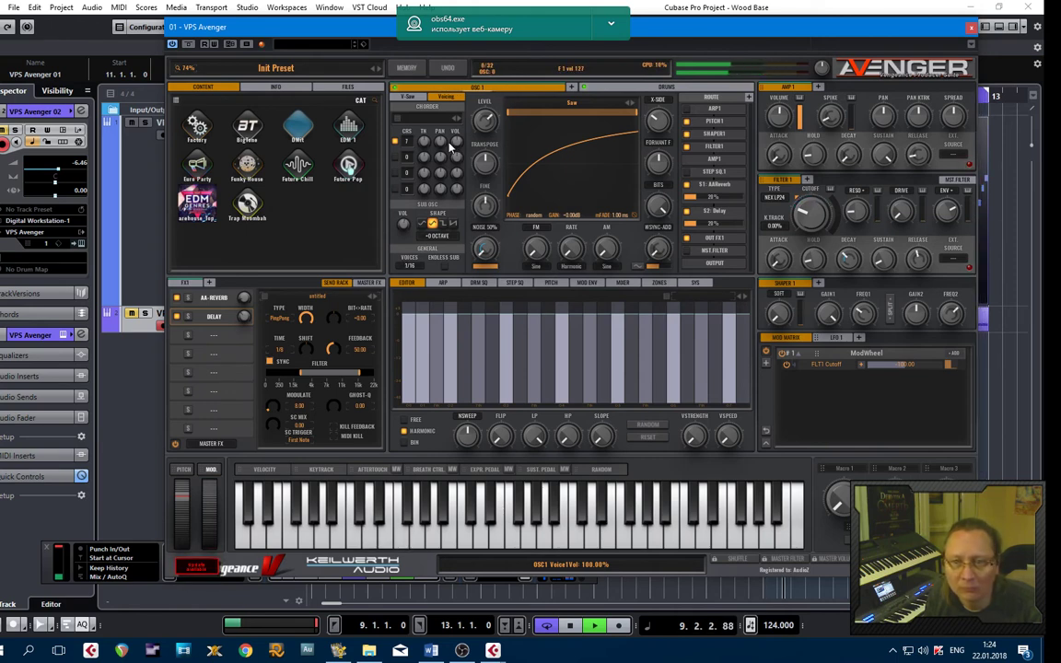
pyautogui.moveTo(459, 142)
pyautogui.mouseDown()
pyautogui.moveTo(460, 127)
pyautogui.moveTo(460, 173)
pyautogui.moveTo(427, 120)
pyautogui.moveTo(433, 145)
pyautogui.moveTo(457, 128)
pyautogui.mouseUp()
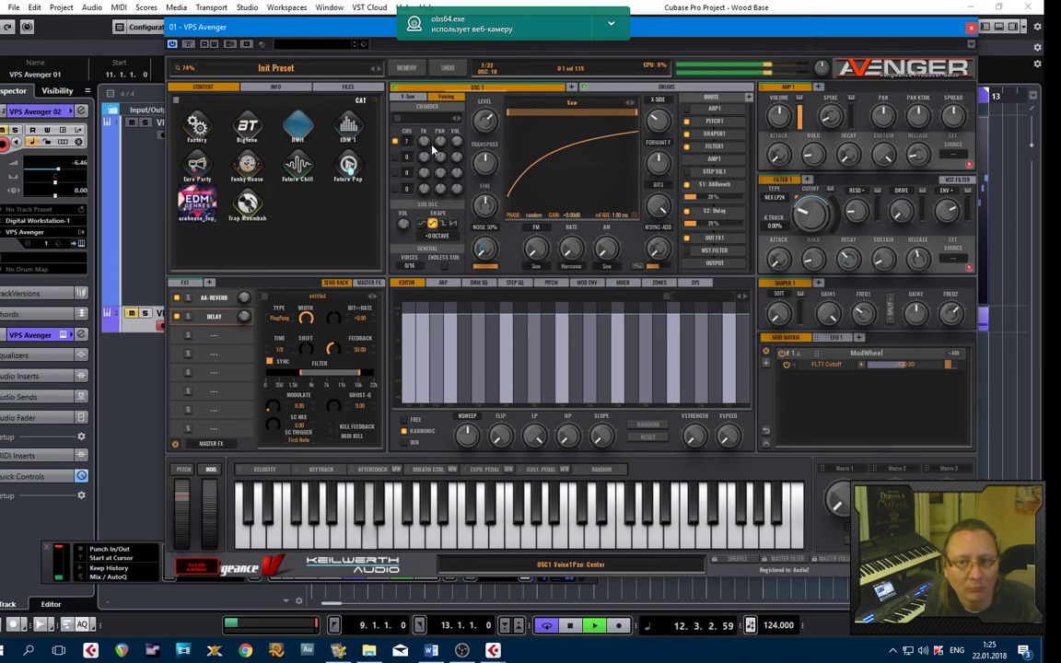
# Enable oscillator 1's second and third chorder voices at 12 semitones each, and adjust their panning and volume
pyautogui.click(396, 157)
pyautogui.moveTo(408, 157)
pyautogui.mouseDown()
pyautogui.moveTo(412, 134)
pyautogui.moveTo(414, 152)
pyautogui.mouseUp()
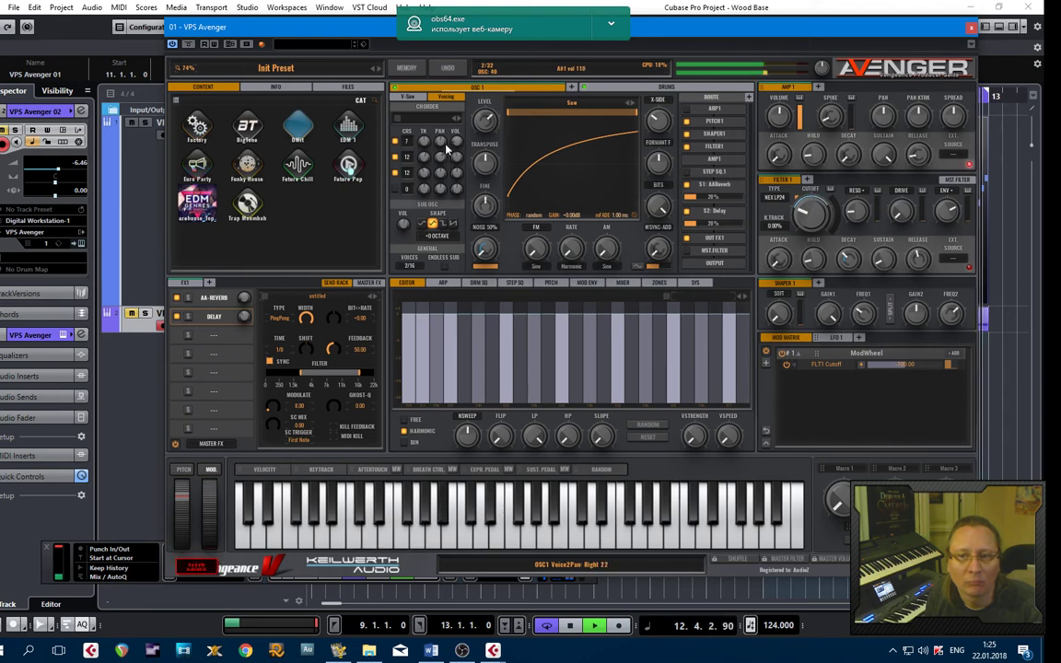
pyautogui.moveTo(442, 163); pyautogui.dragTo(457, 209)
pyautogui.moveTo(458, 169)
pyautogui.mouseDown()
pyautogui.moveTo(458, 148)
pyautogui.moveTo(458, 180)
pyautogui.mouseUp()
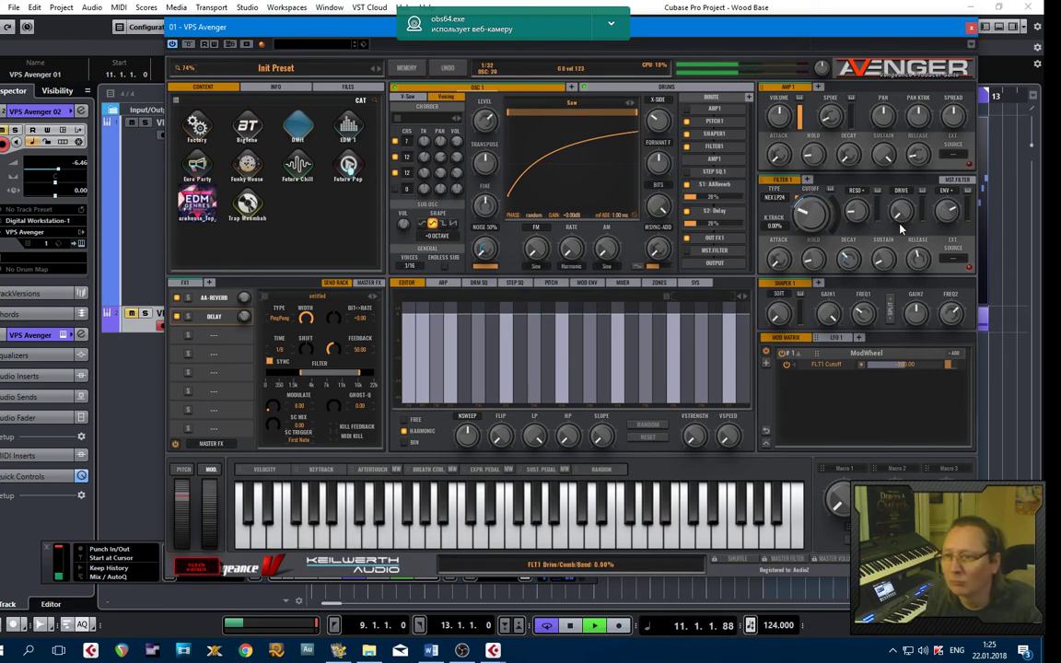
# Fine-tune Filter 1's cutoff envelope amount and assign Macro 1 to it with a modulation depth of 100
pyautogui.moveTo(954, 215); pyautogui.dragTo(952, 216)
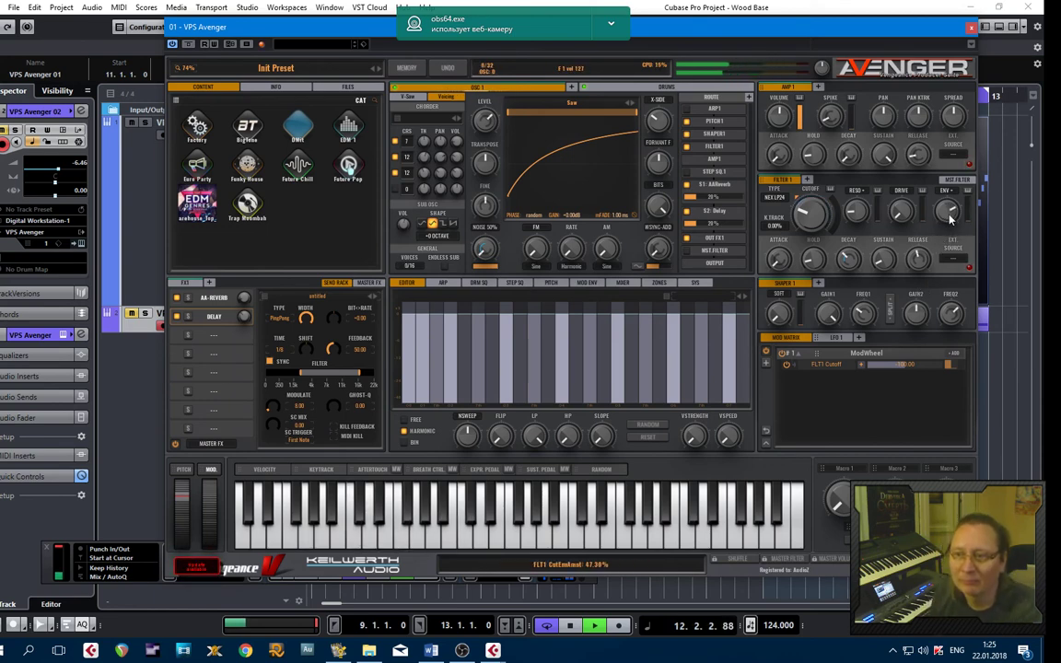
pyautogui.moveTo(951, 221); pyautogui.dragTo(950, 222)
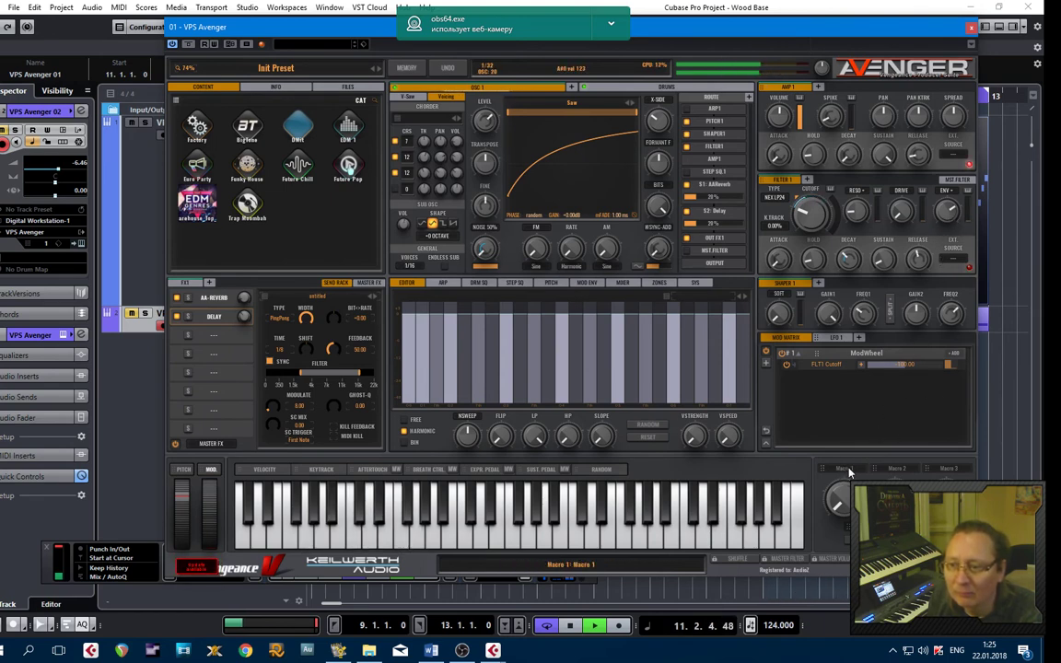
pyautogui.moveTo(845, 470); pyautogui.dragTo(949, 214)
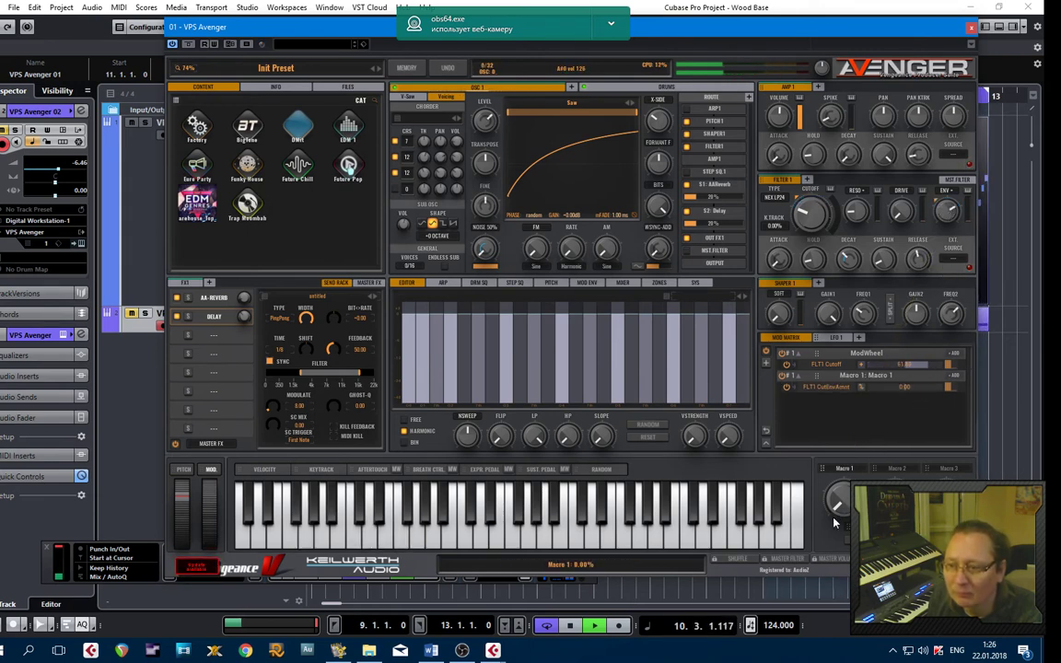
pyautogui.moveTo(839, 509); pyautogui.dragTo(845, 536)
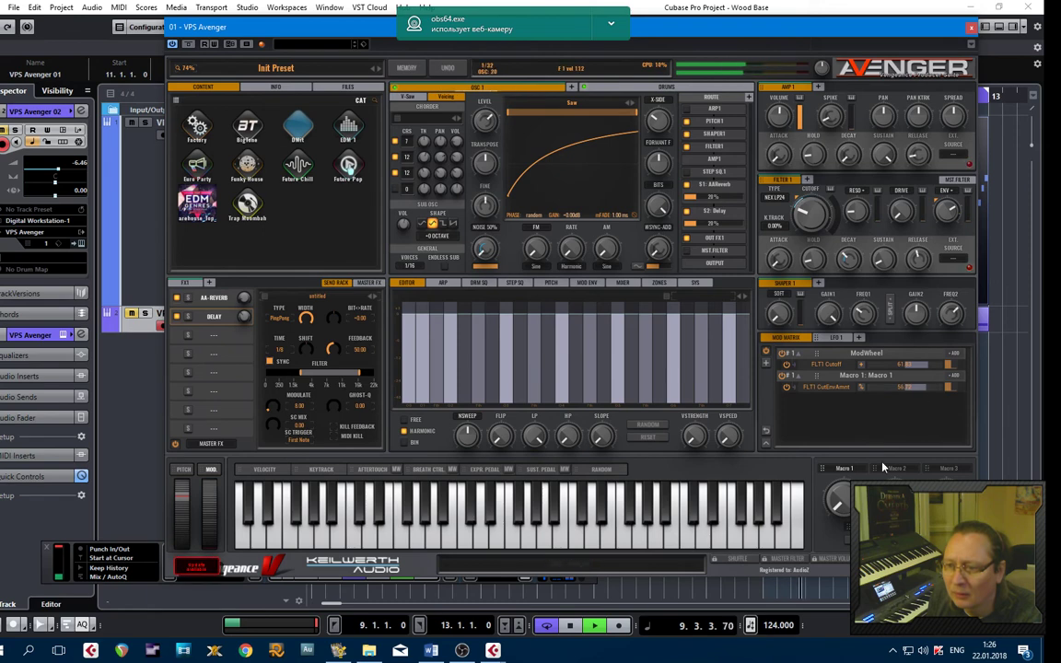
pyautogui.moveTo(846, 505); pyautogui.dragTo(861, 400)
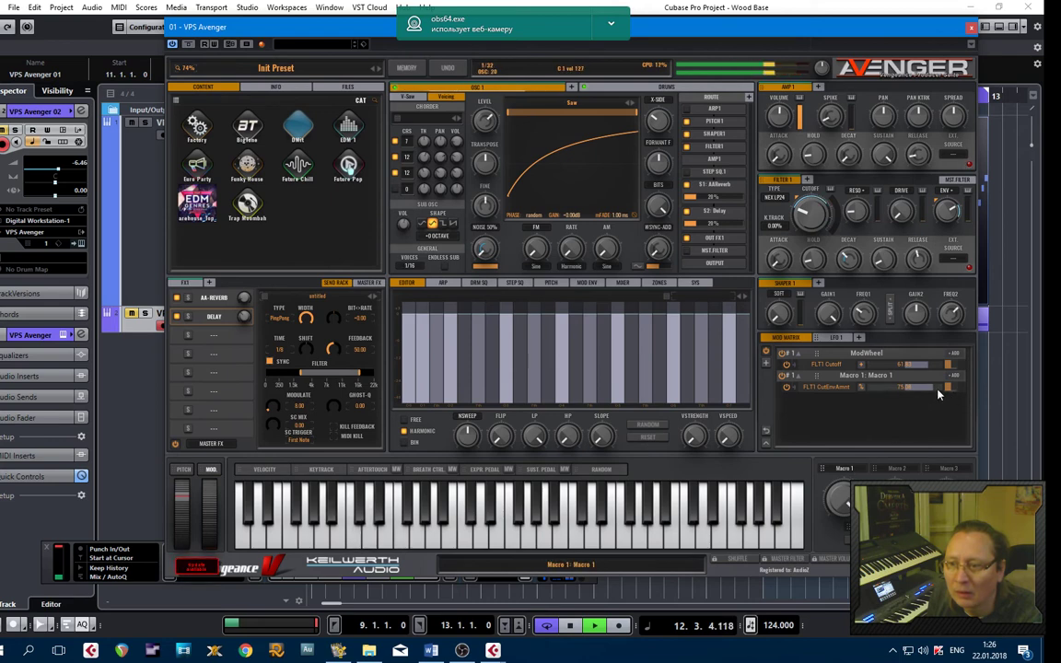
pyautogui.moveTo(839, 502); pyautogui.dragTo(841, 473)
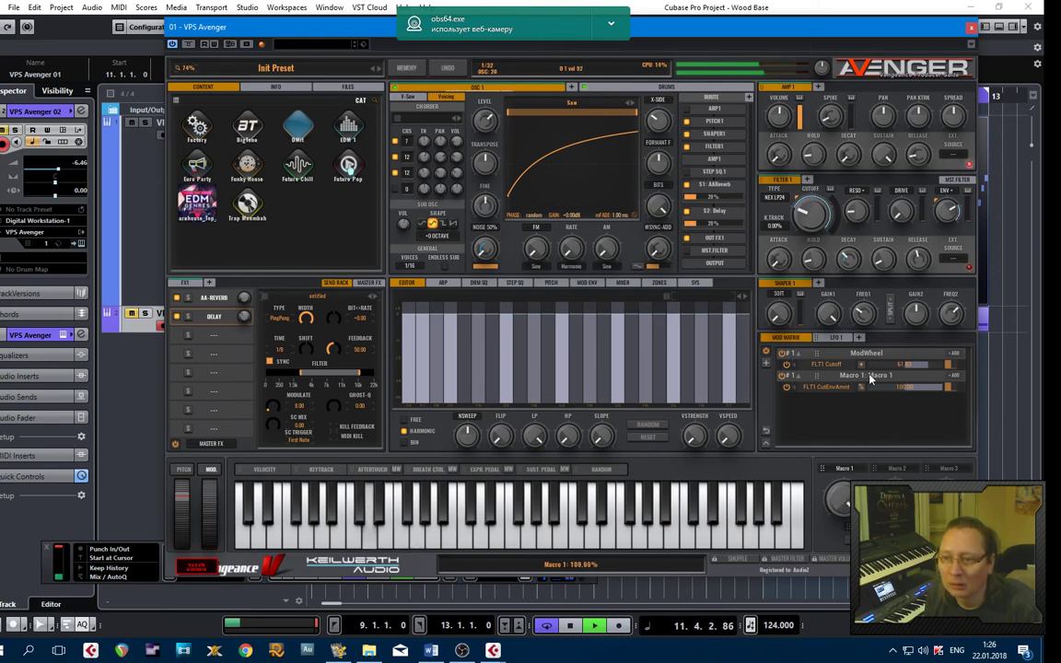
# Assign Macro 1 to Filter 1's envelope decay as well, with a modulation depth of about 18, testing the macro's sweep
pyautogui.moveTo(851, 265); pyautogui.dragTo(852, 266)
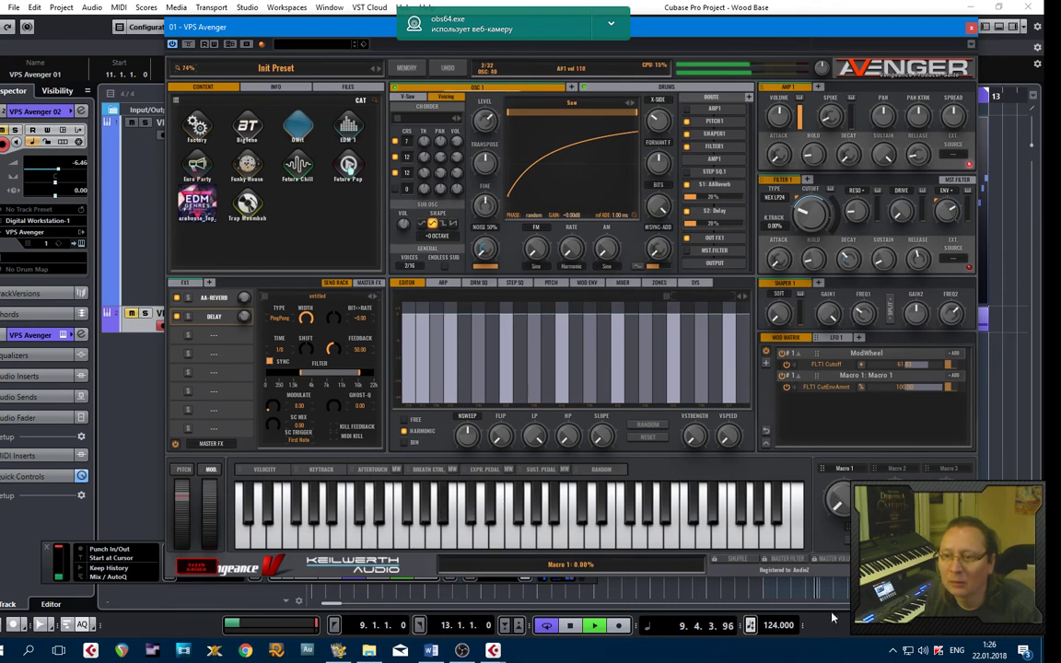
pyautogui.moveTo(845, 469); pyautogui.dragTo(848, 260)
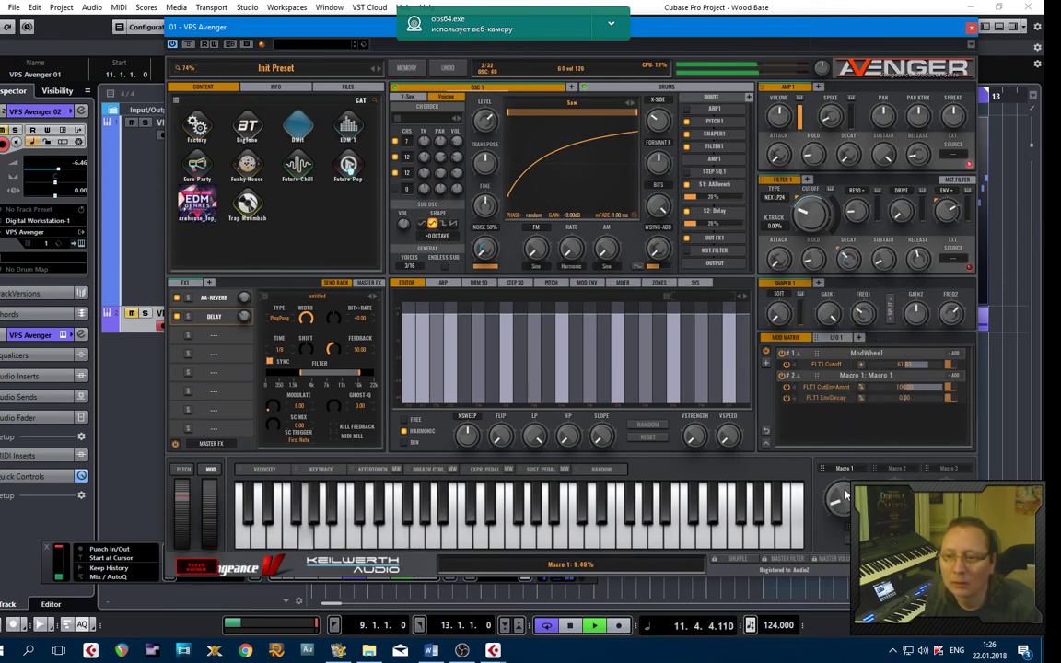
pyautogui.moveTo(907, 398); pyautogui.dragTo(926, 400)
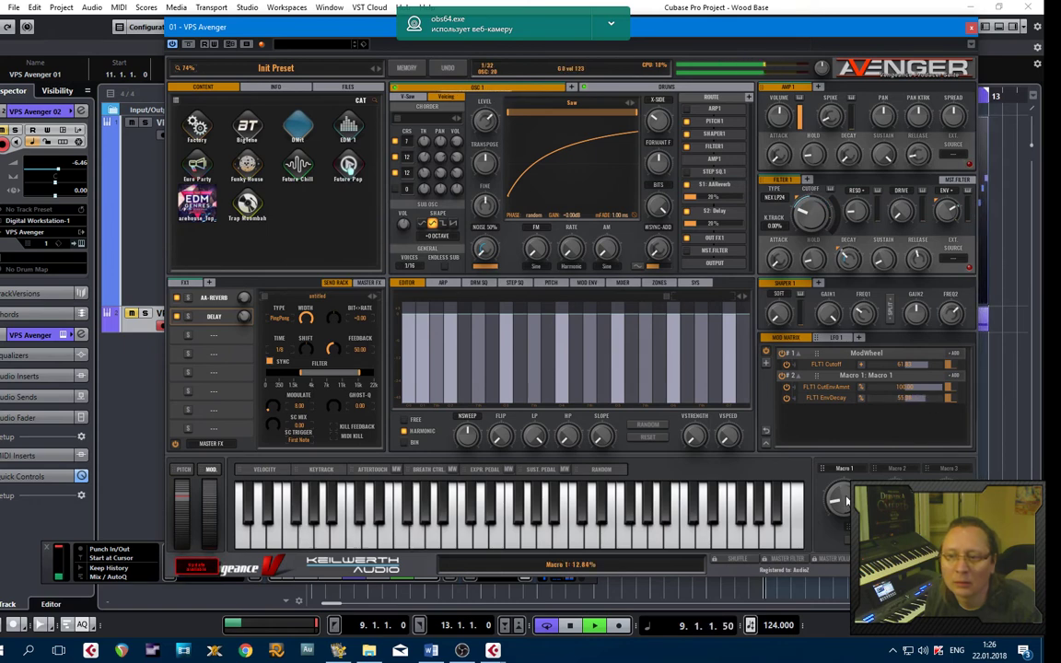
pyautogui.moveTo(839, 497); pyautogui.dragTo(866, 423)
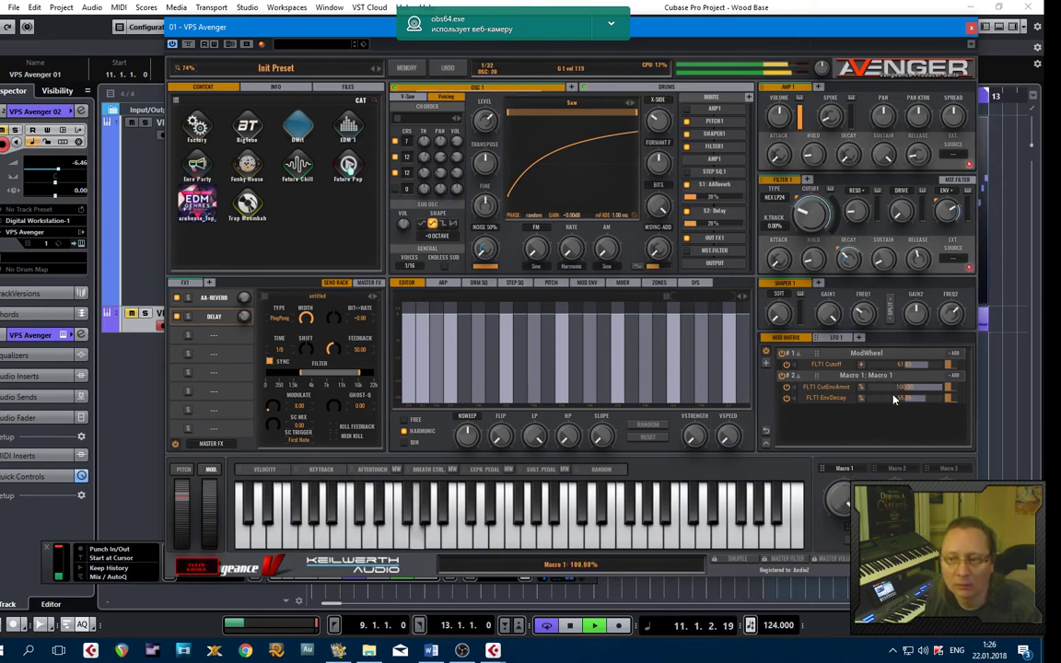
pyautogui.moveTo(935, 406); pyautogui.dragTo(938, 402)
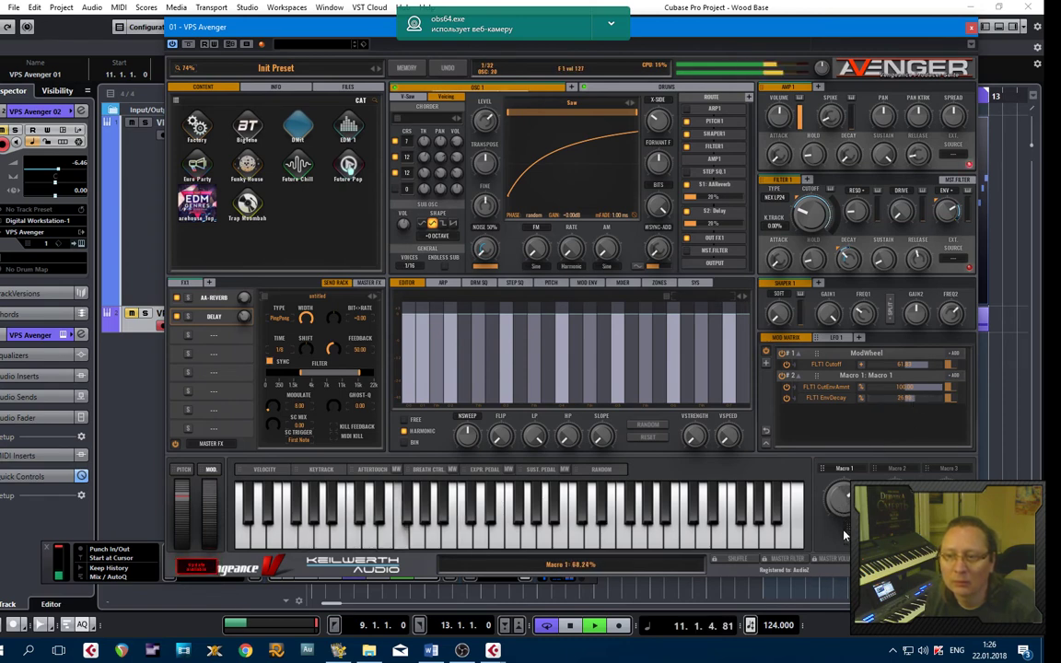
pyautogui.moveTo(844, 534); pyautogui.dragTo(933, 406)
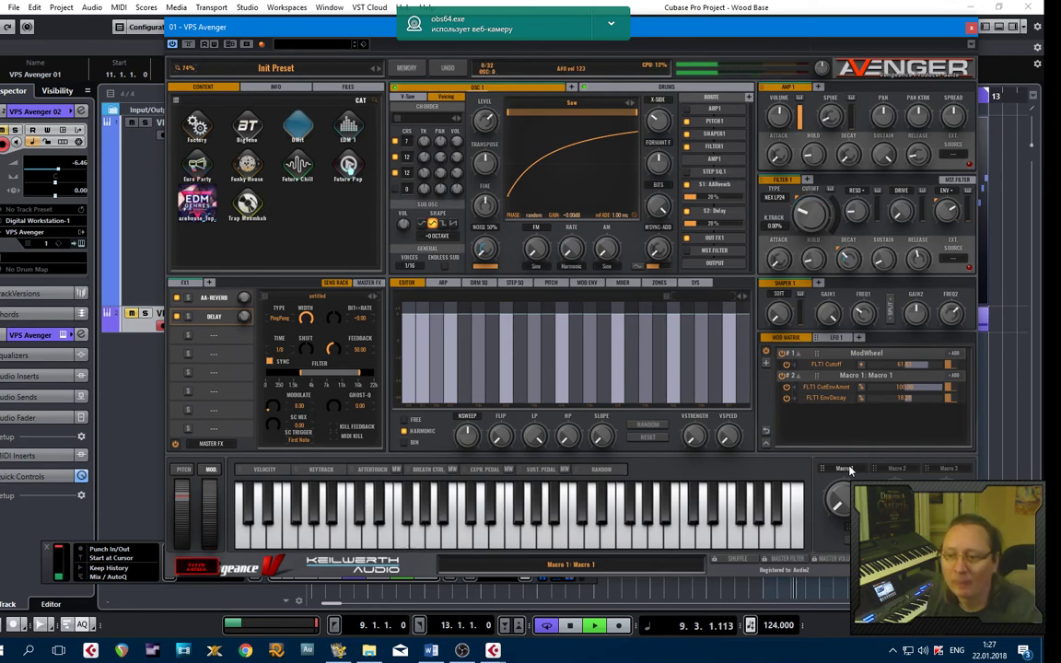
# Add Amp 1's envelope release and Filter 1's cutoff as Macro 1 targets, each with a modulation depth of about 18
pyautogui.moveTo(851, 471); pyautogui.dragTo(917, 152)
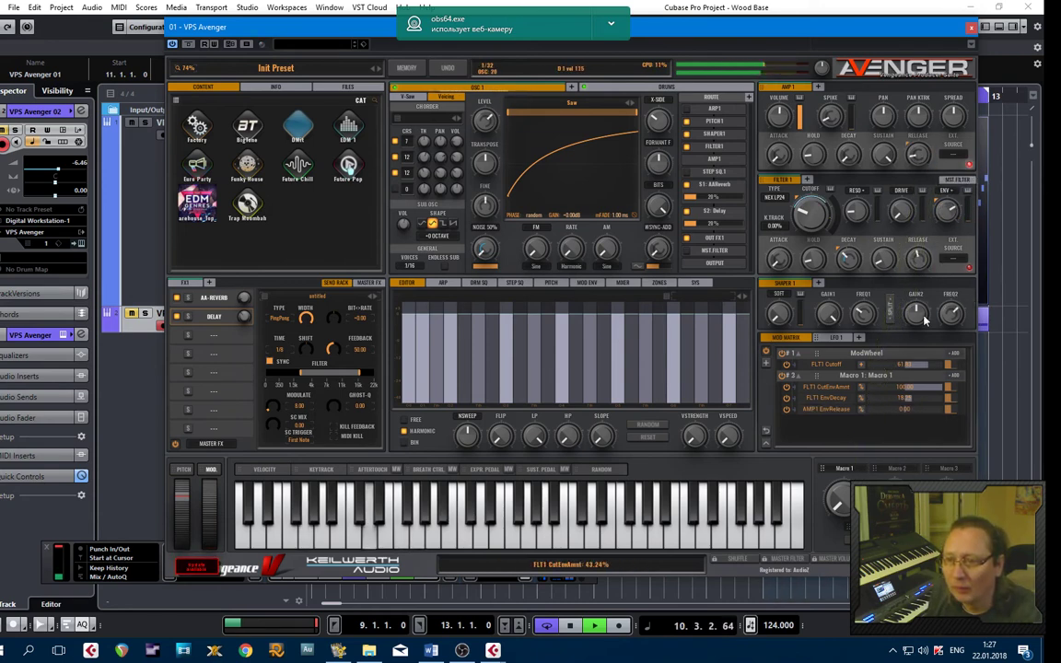
pyautogui.moveTo(918, 412); pyautogui.dragTo(922, 412)
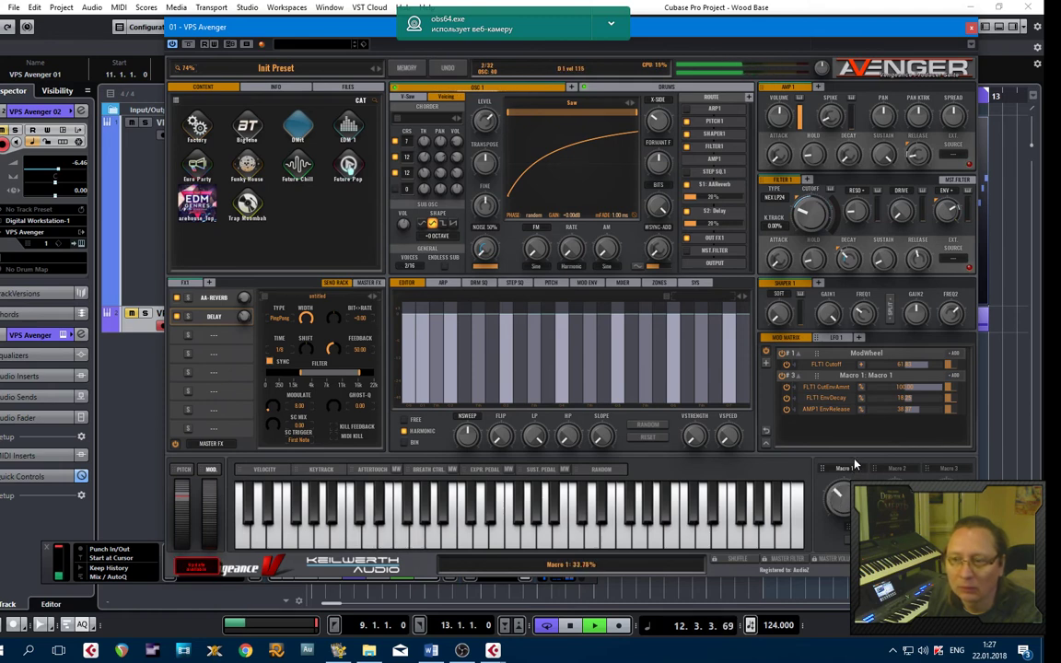
pyautogui.moveTo(855, 459); pyautogui.dragTo(861, 435)
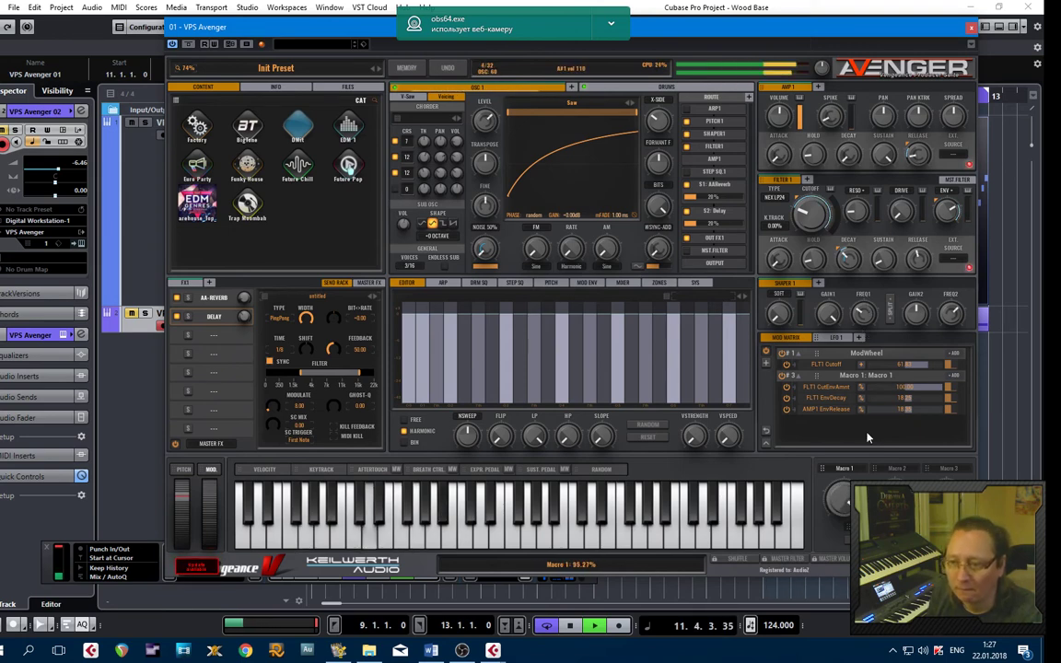
pyautogui.moveTo(853, 471); pyautogui.dragTo(814, 217)
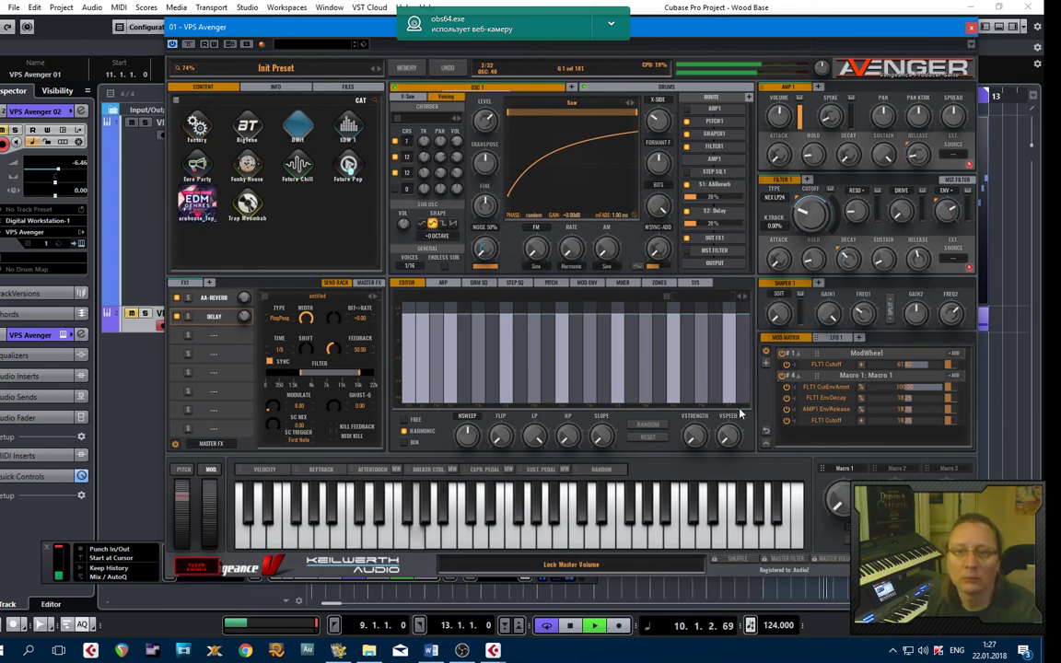
# Assign Macro 1 to oscillator 1's V-Saw detune with a modulation depth of about 31
pyautogui.click(408, 96)
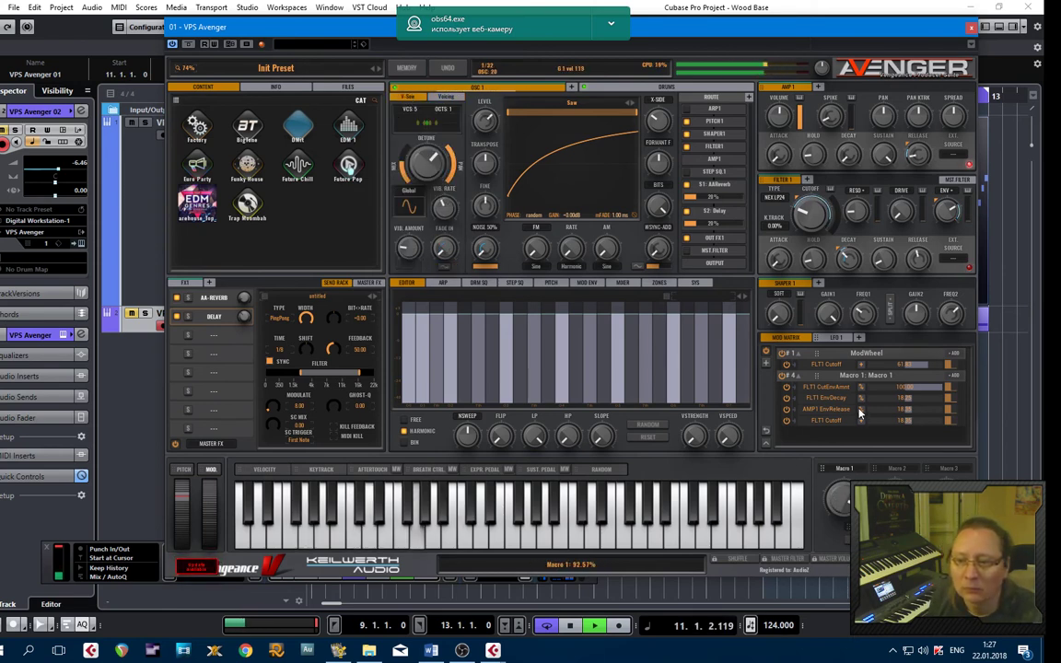
pyautogui.moveTo(851, 472); pyautogui.dragTo(426, 163)
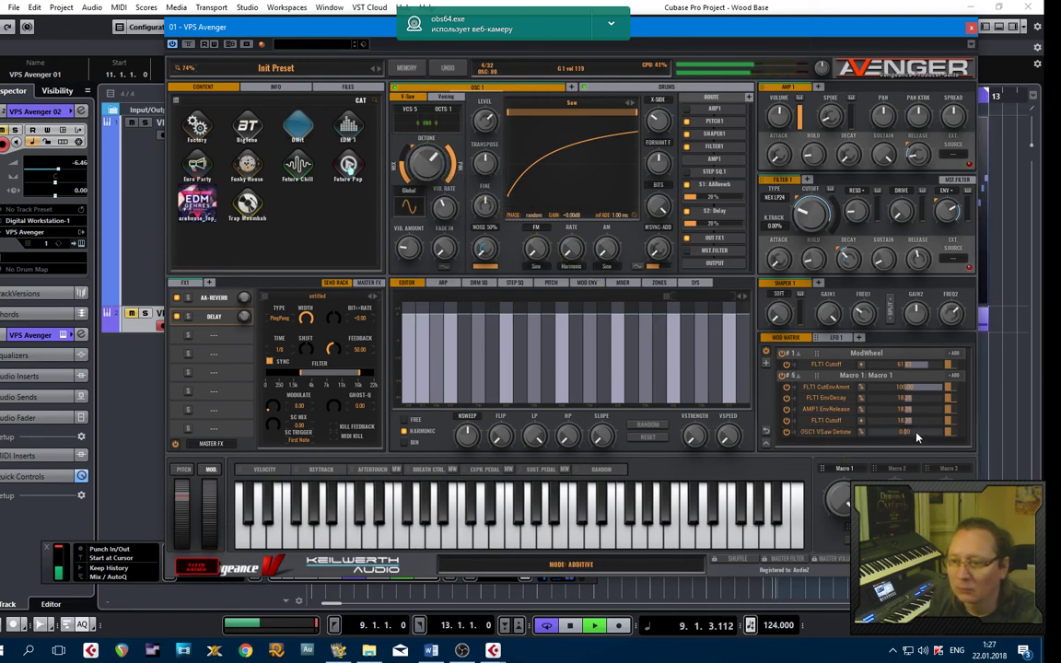
pyautogui.moveTo(937, 439); pyautogui.dragTo(956, 441)
pyautogui.moveTo(845, 503); pyautogui.dragTo(844, 507)
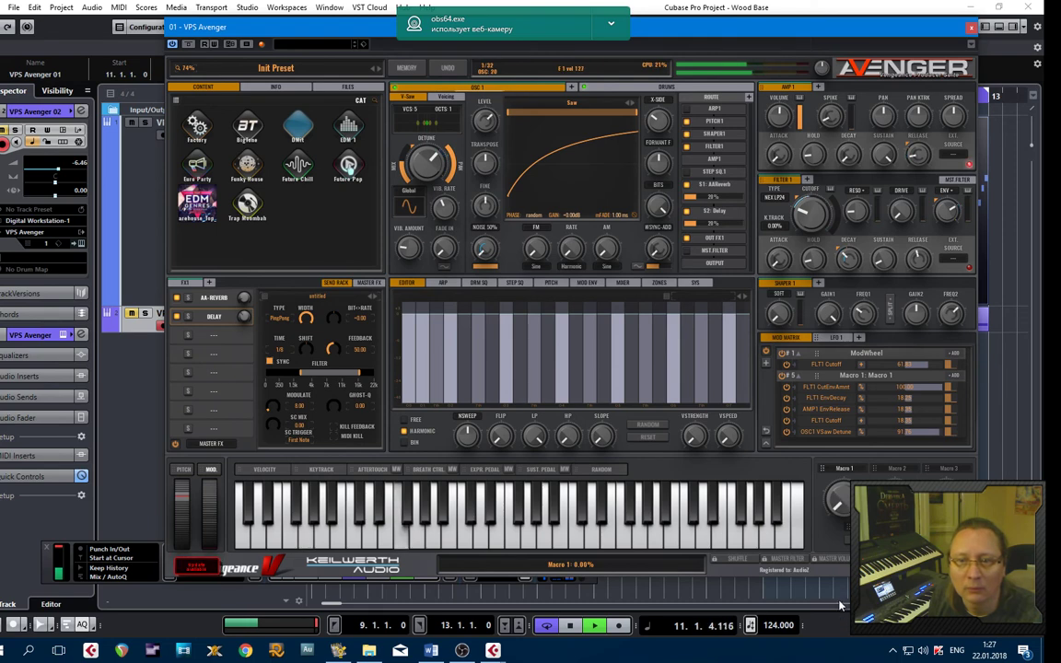
pyautogui.moveTo(939, 440); pyautogui.dragTo(924, 436)
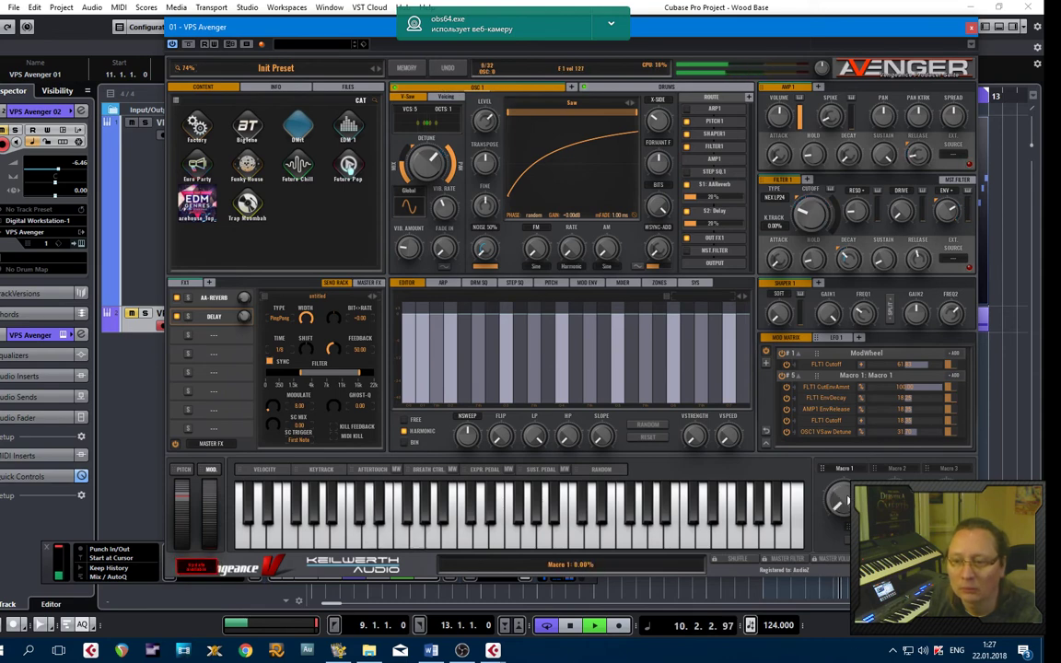
# Assign Macro 1 to oscillator 1's V-Saw mix at a modulation depth of 100 and test the macro across its range
pyautogui.moveTo(855, 473); pyautogui.dragTo(406, 167)
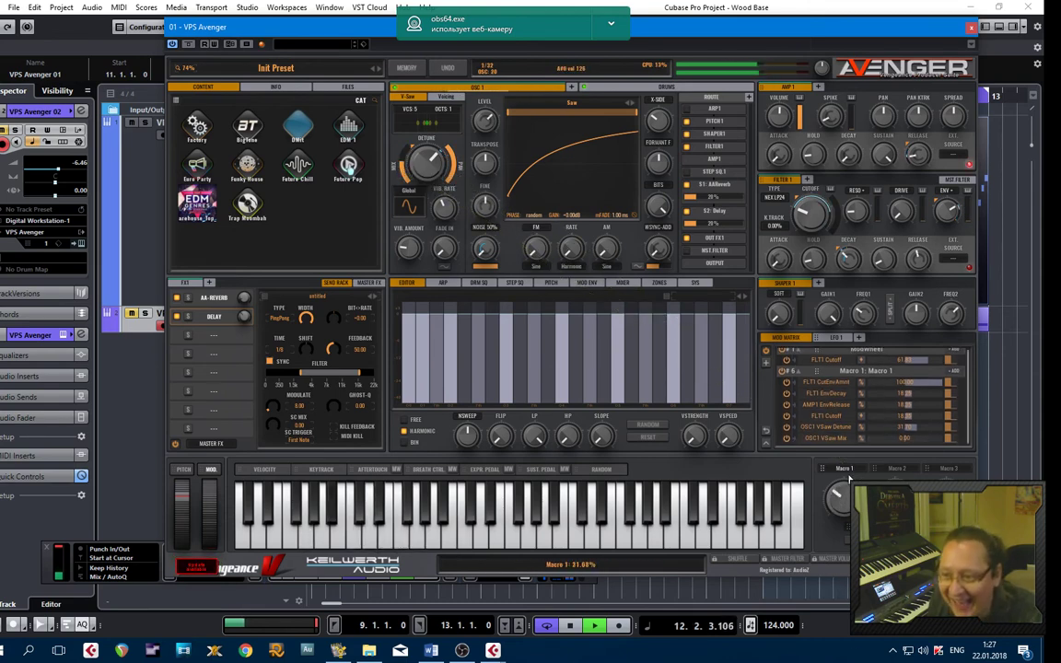
pyautogui.moveTo(849, 476); pyautogui.dragTo(940, 447)
pyautogui.moveTo(838, 498); pyautogui.dragTo(833, 456)
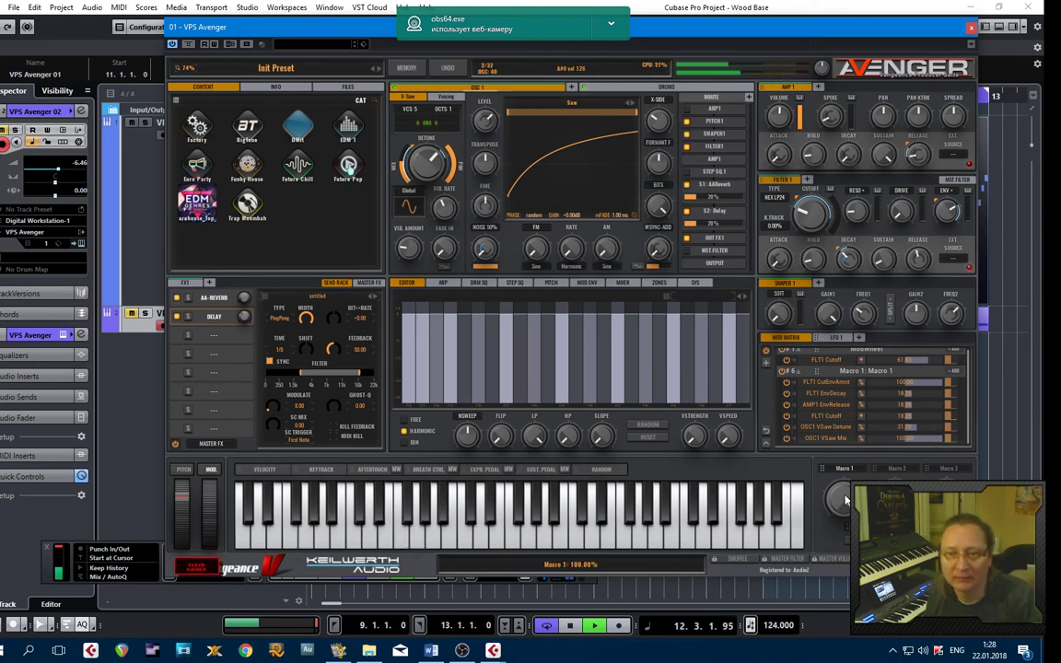
pyautogui.moveTo(844, 499); pyautogui.dragTo(855, 564)
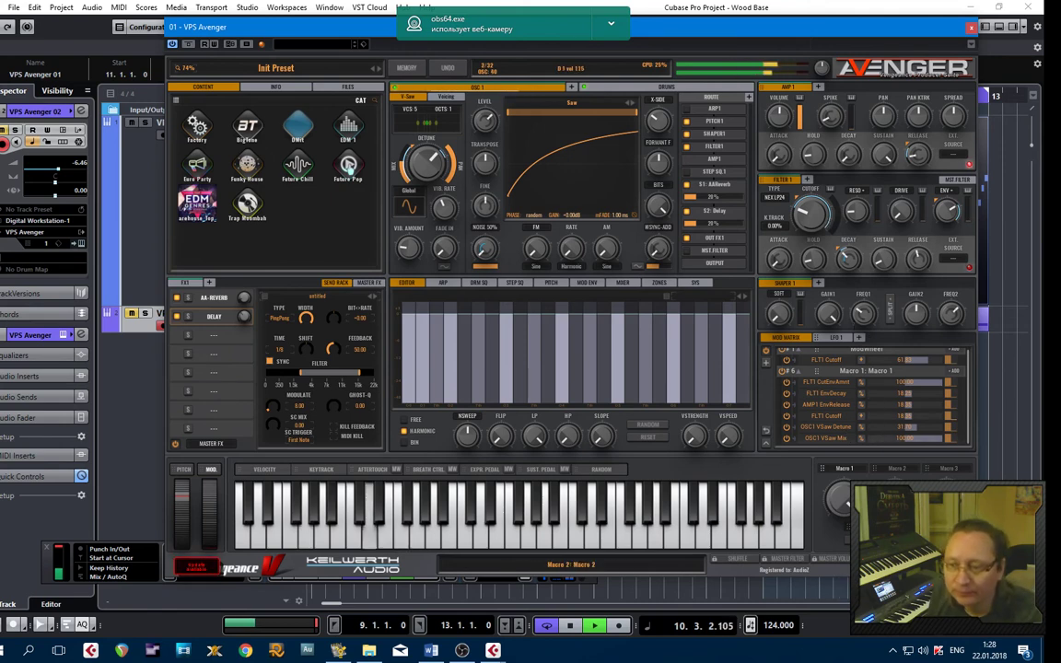
# Assign Macro 1 to oscillator 1's V-Saw vibrato amount with a modulation depth of -100
pyautogui.moveTo(845, 468); pyautogui.dragTo(410, 251)
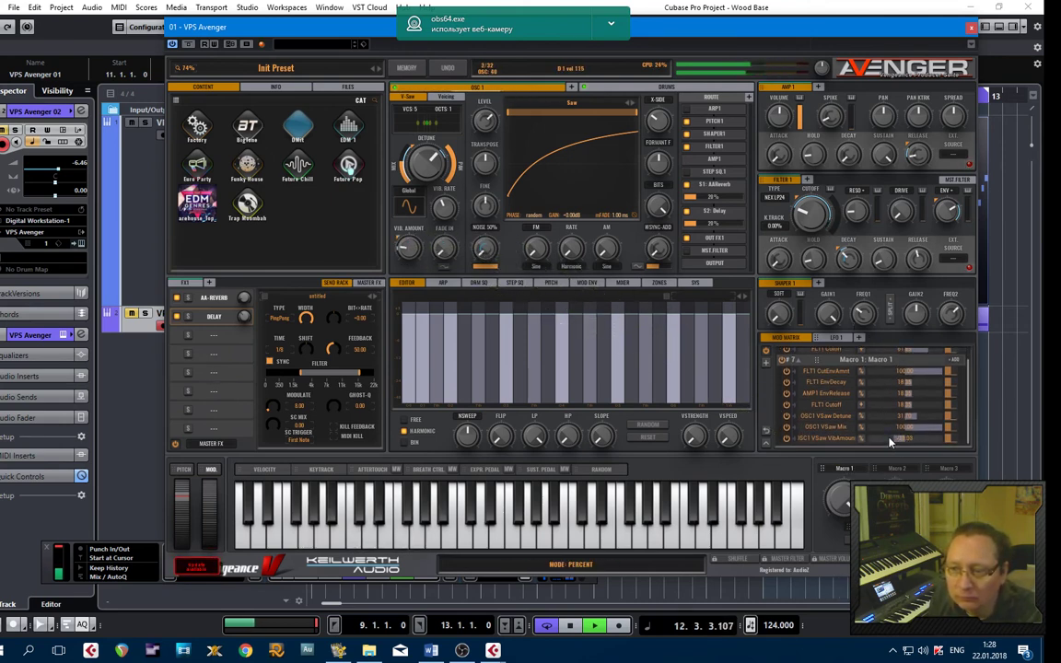
pyautogui.moveTo(883, 442); pyautogui.dragTo(862, 443)
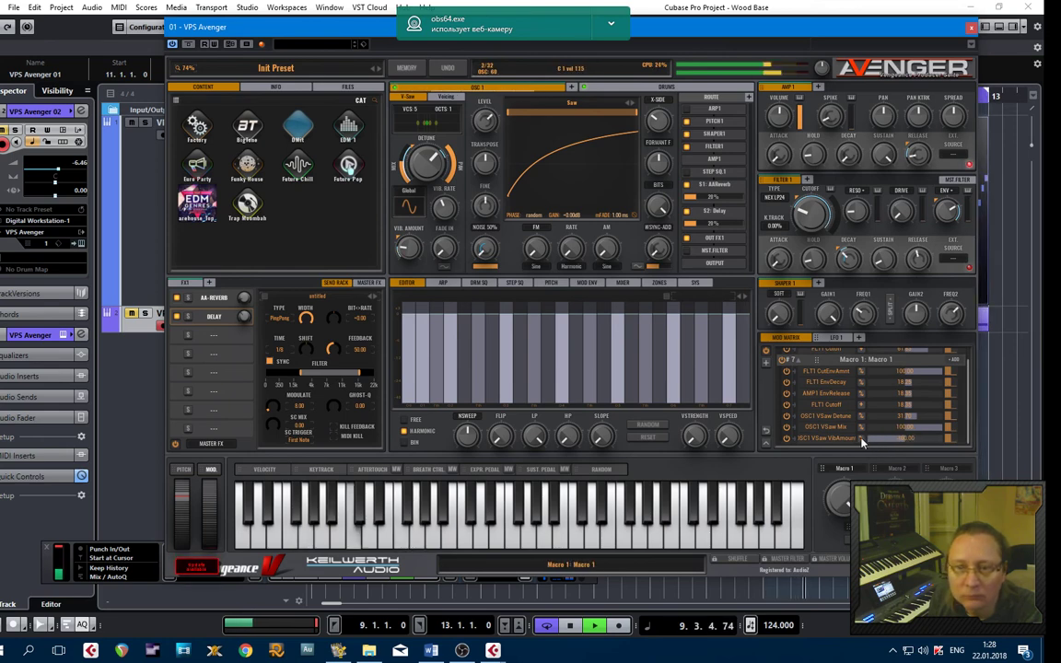
# Save the sound as a new preset named Snap Bass in the DMit Bass presets folder
pyautogui.moveTo(844, 500); pyautogui.dragTo(848, 557)
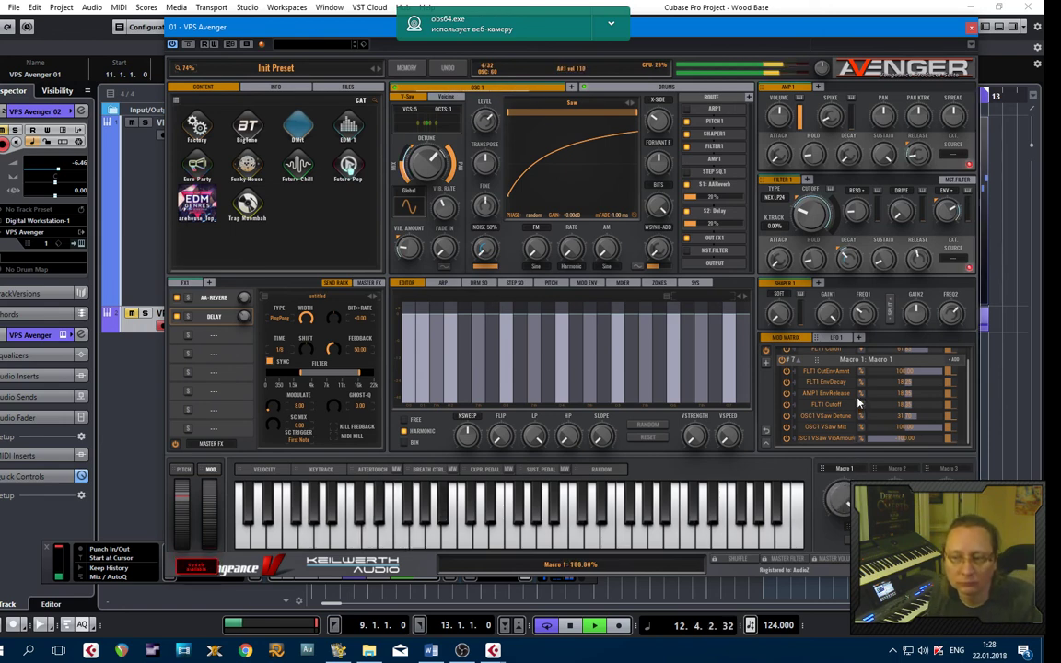
pyautogui.click(412, 70)
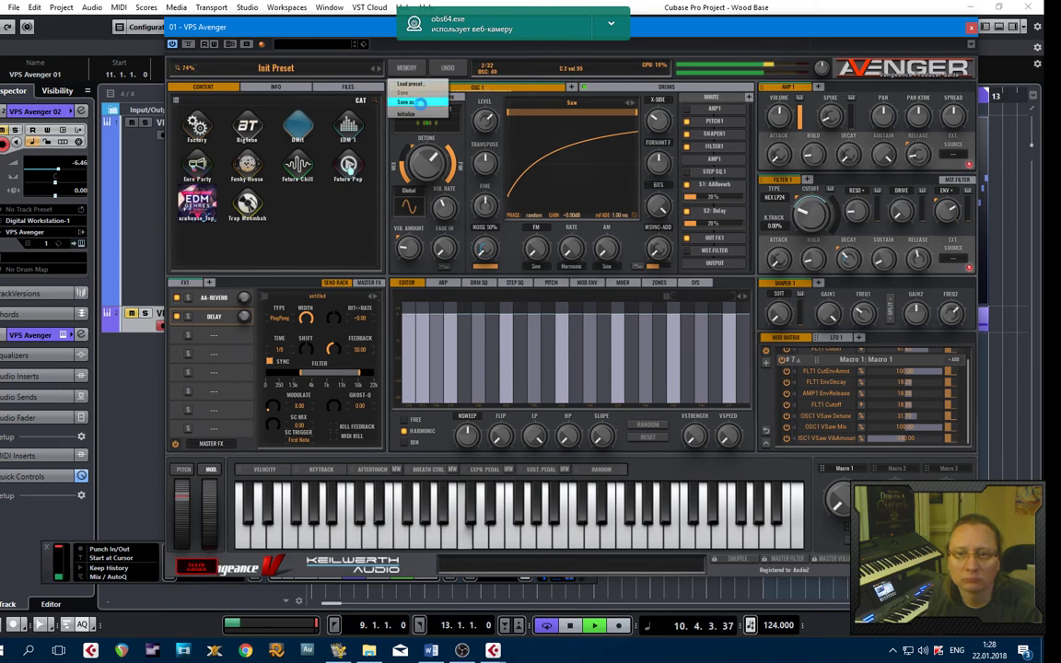
pyautogui.click(420, 105)
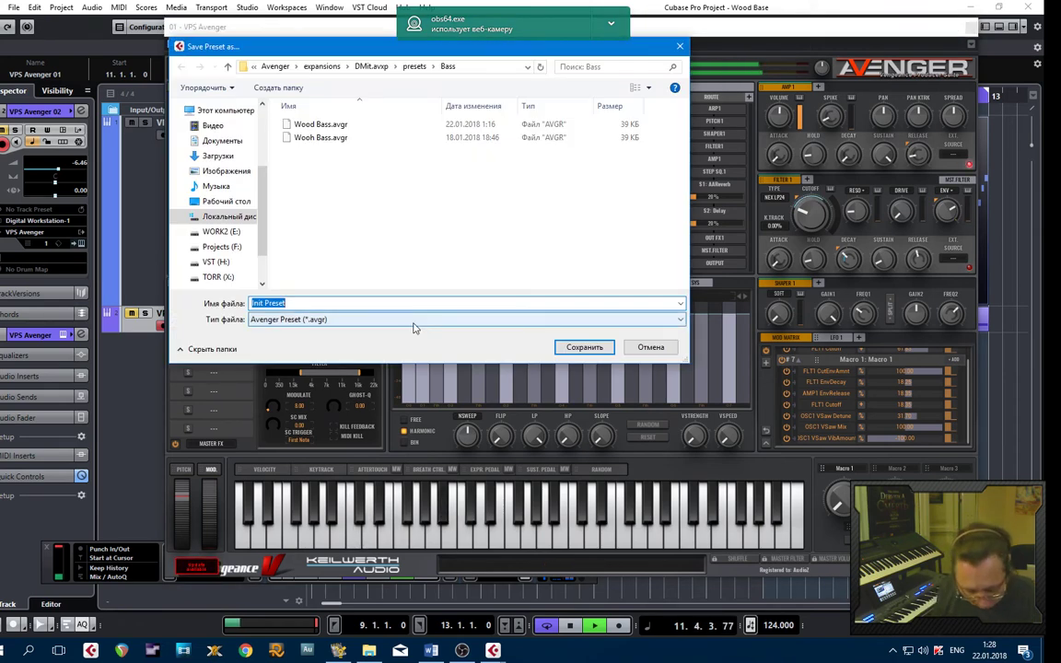
pyautogui.write('Snap')
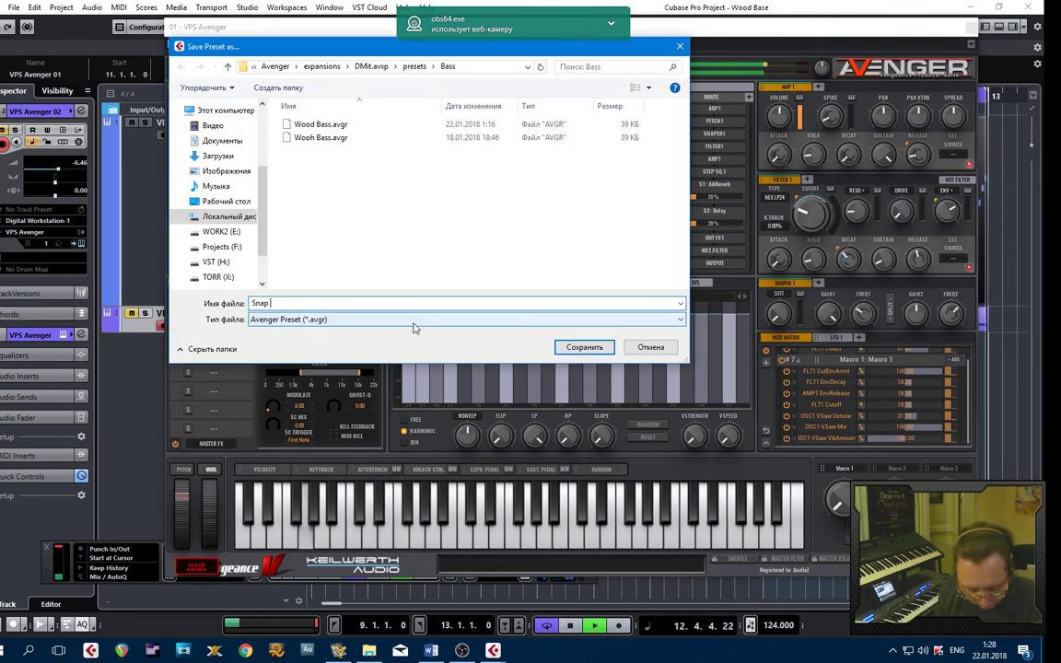
pyautogui.write(' Bass')
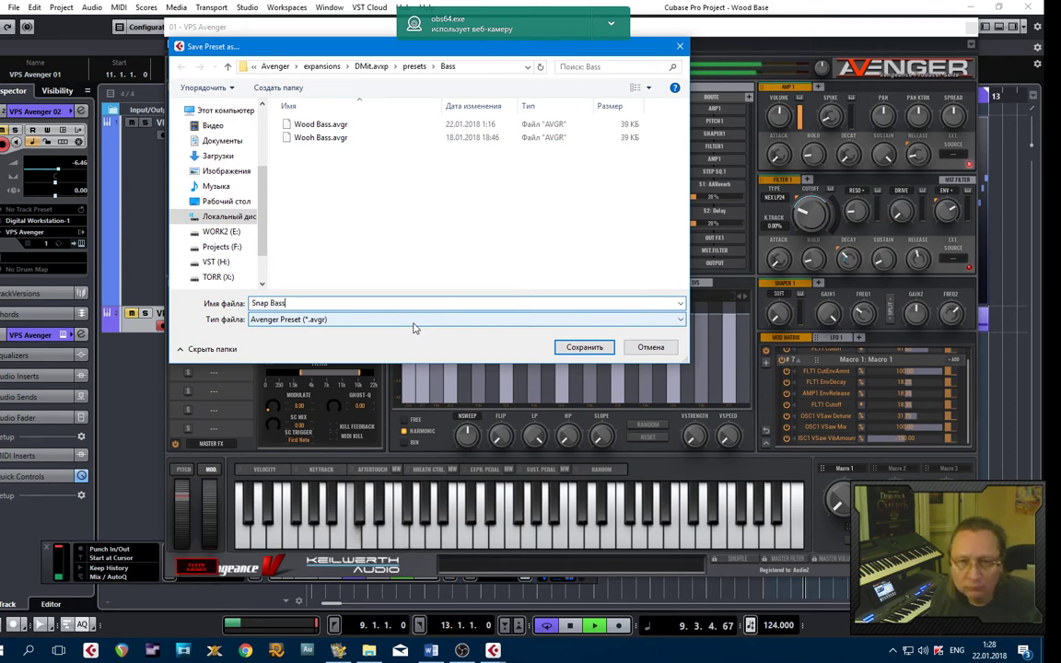
pyautogui.click(584, 347)
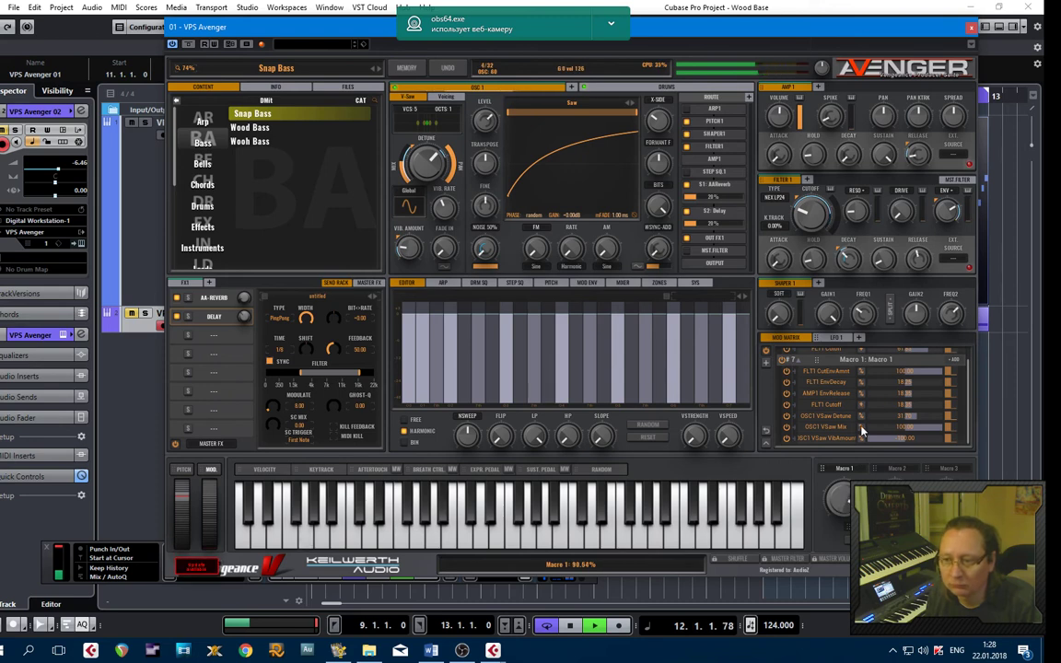
# Rename Macro 1 as Filter
pyautogui.doubleClick(844, 468)
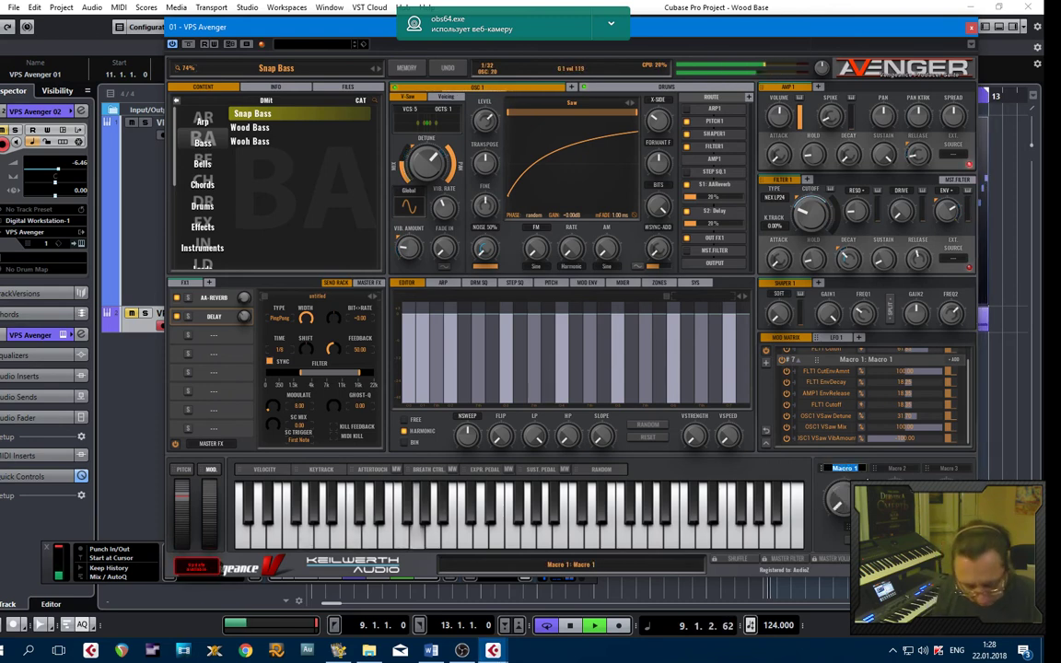
pyautogui.write('Filter')
pyautogui.press('Return')
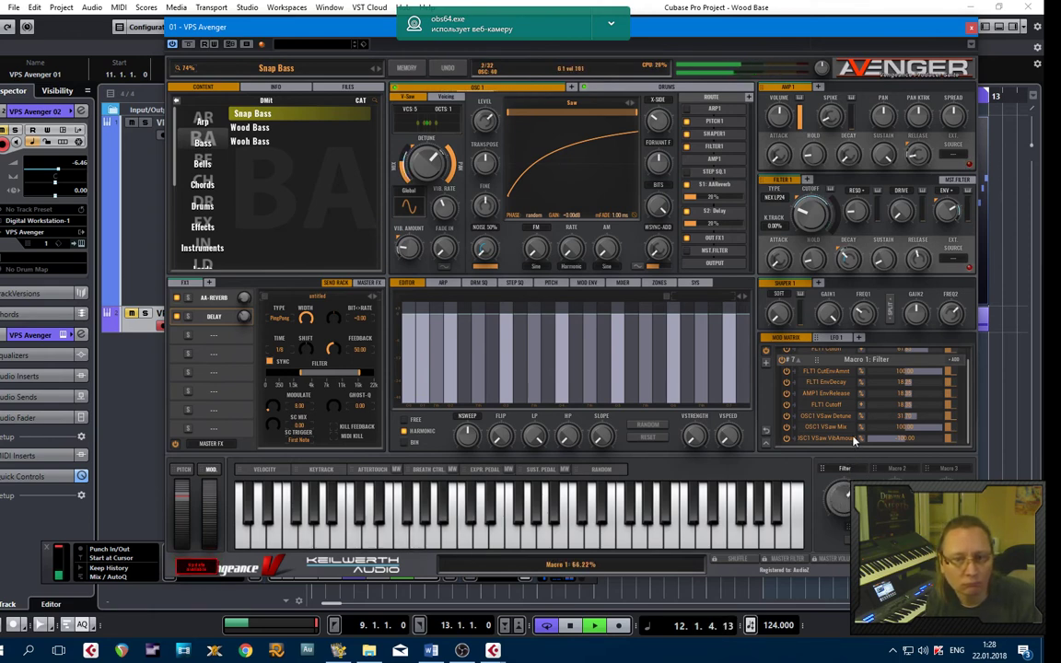
# Assign the Filter macro to the volume of oscillator 1's first chorder voice at a depth of -100 and test the macro
pyautogui.click(446, 95)
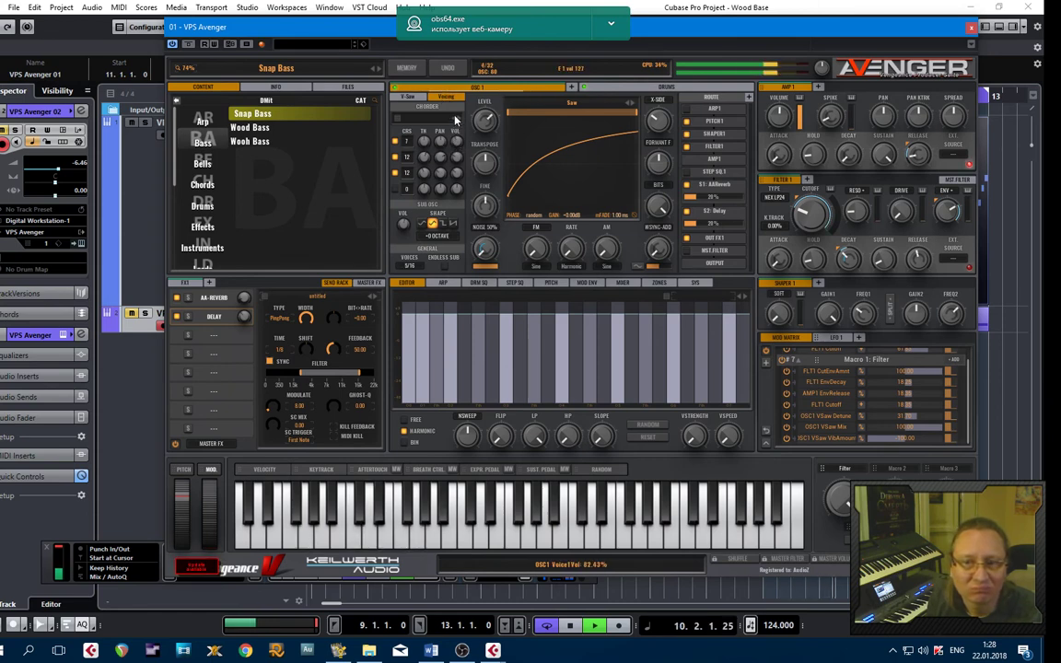
pyautogui.moveTo(453, 110); pyautogui.dragTo(453, 132)
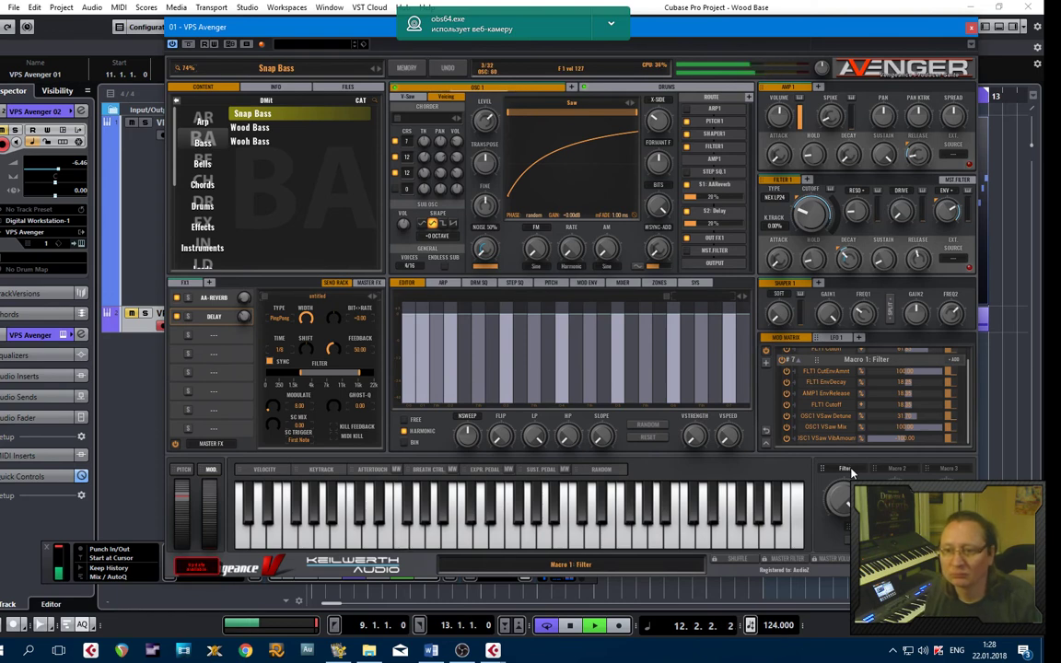
pyautogui.moveTo(766, 420); pyautogui.dragTo(454, 138)
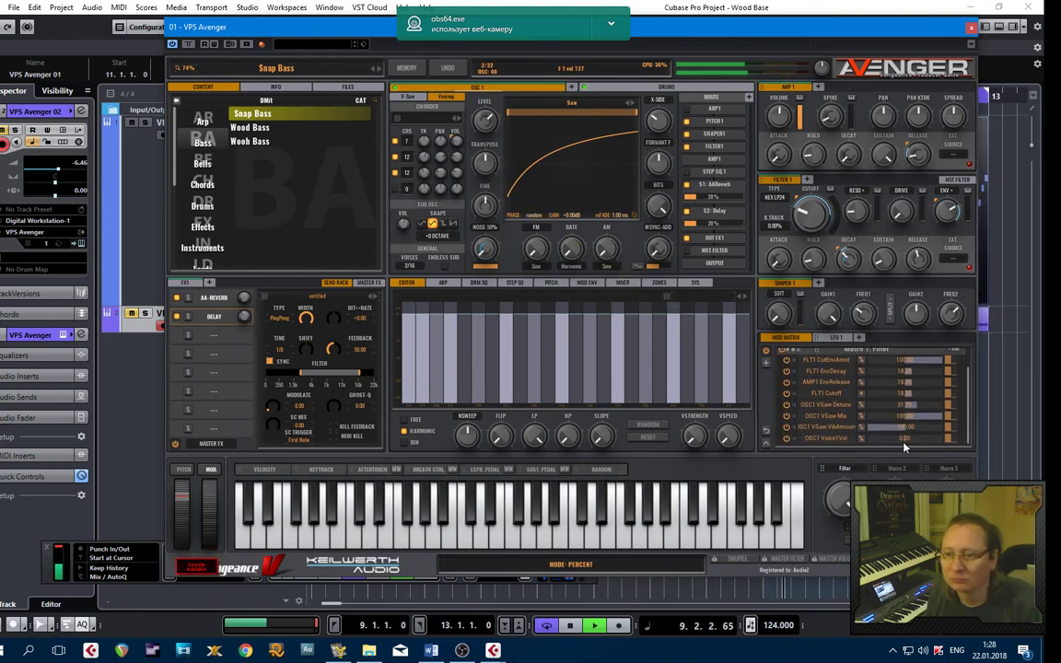
pyautogui.moveTo(896, 439); pyautogui.dragTo(865, 437)
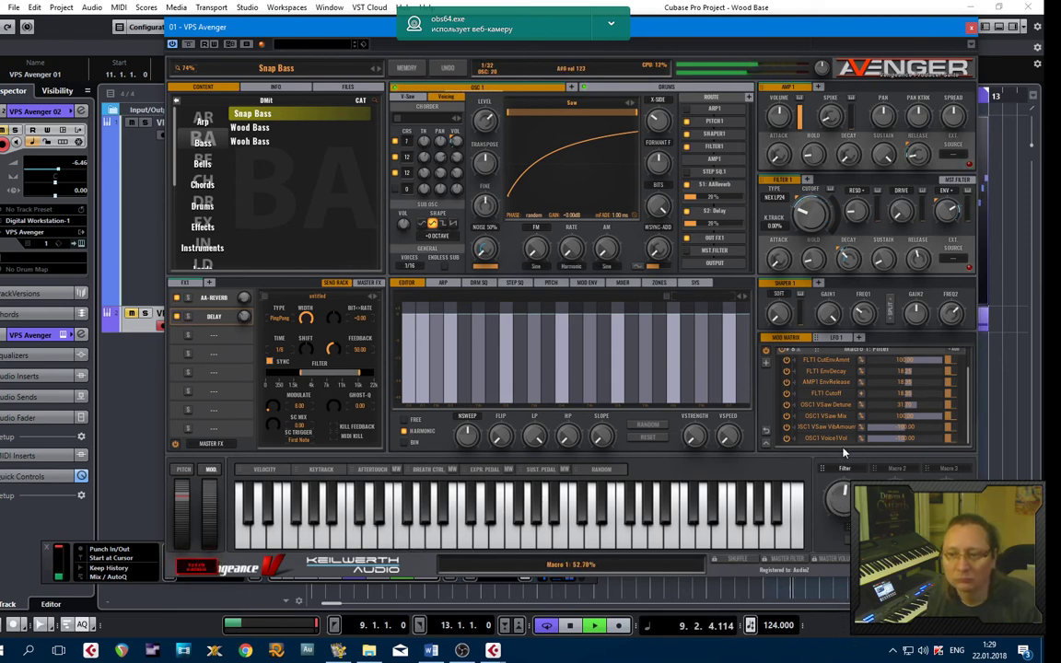
pyautogui.moveTo(844, 452); pyautogui.dragTo(864, 534)
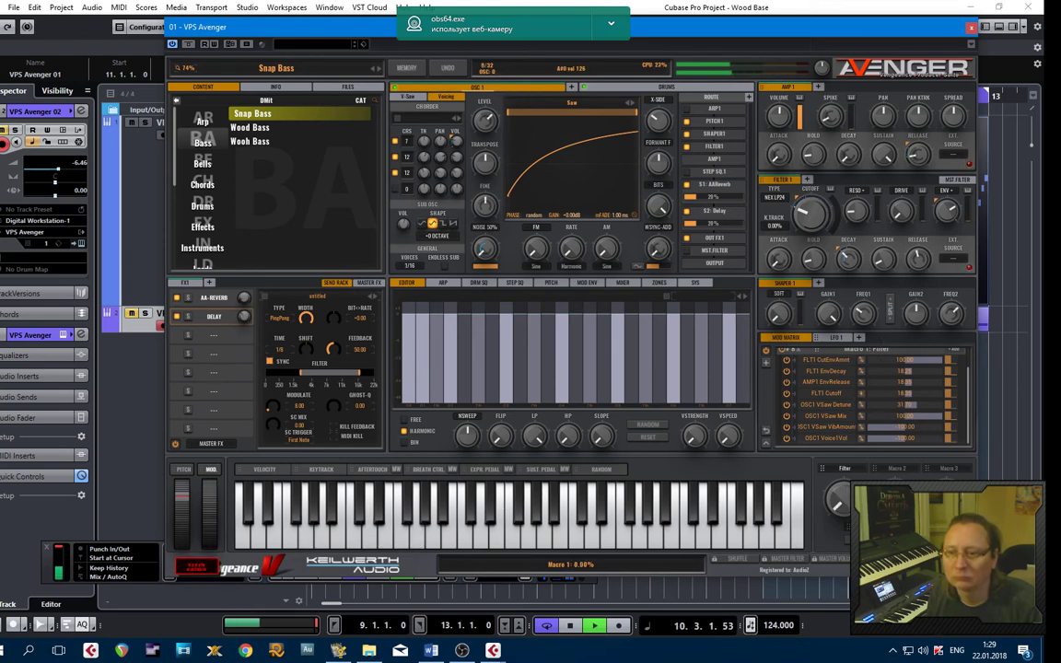
# Assign the Filter macro to the volumes of chorder voices 2 and 3, with depths of about 28 and 33
pyautogui.moveTo(763, 421); pyautogui.dragTo(456, 158)
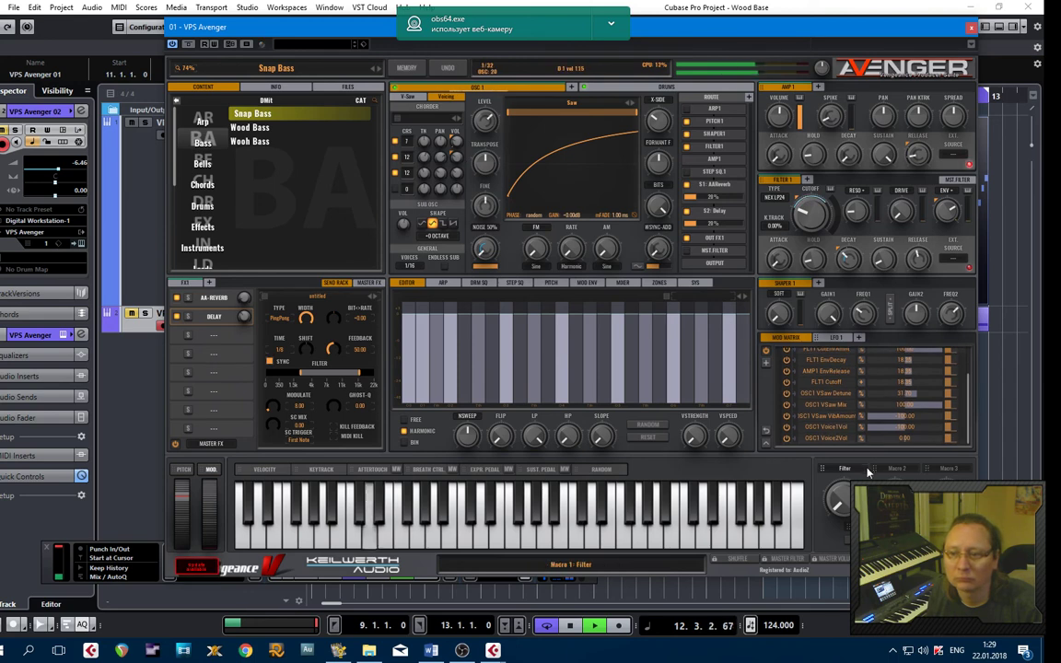
pyautogui.moveTo(842, 469); pyautogui.dragTo(457, 173)
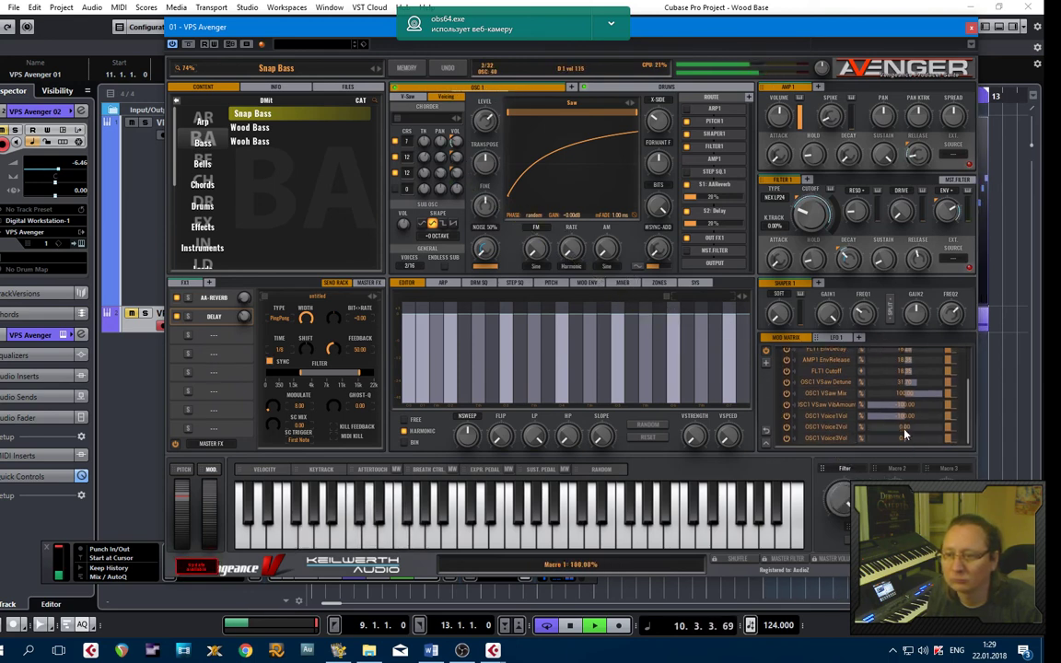
pyautogui.moveTo(904, 433); pyautogui.dragTo(877, 431)
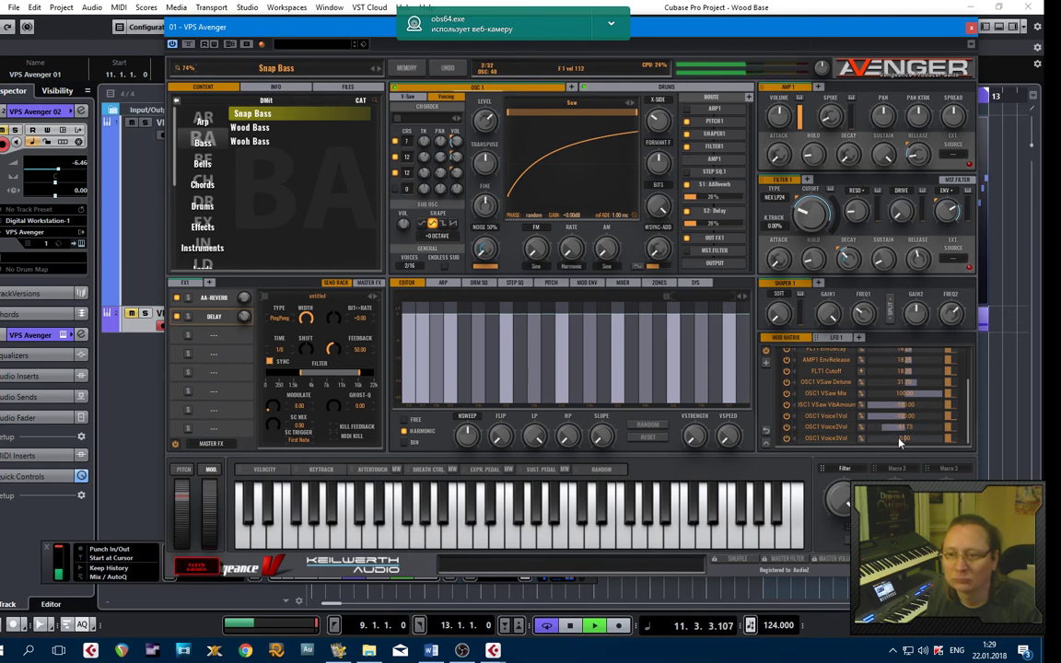
pyautogui.moveTo(877, 442); pyautogui.dragTo(923, 431)
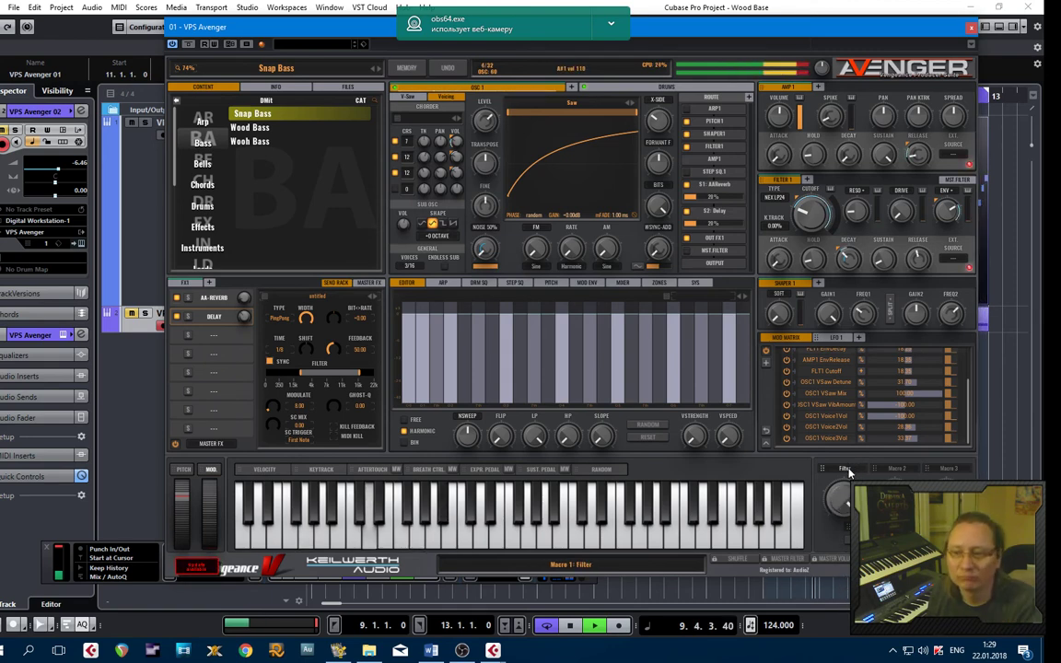
# Assign the Filter macro to oscillator 1's level with a depth of about -23 and test the macro across its range
pyautogui.moveTo(845, 468); pyautogui.dragTo(485, 118)
pyautogui.moveTo(906, 441); pyautogui.dragTo(896, 440)
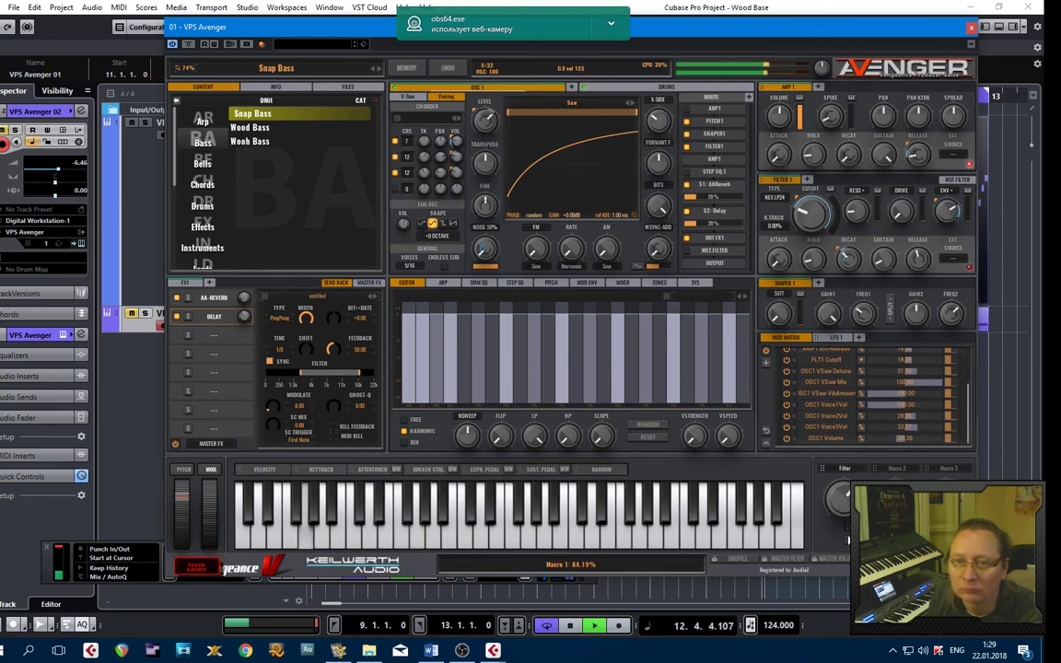
pyautogui.moveTo(848, 502); pyautogui.dragTo(849, 589)
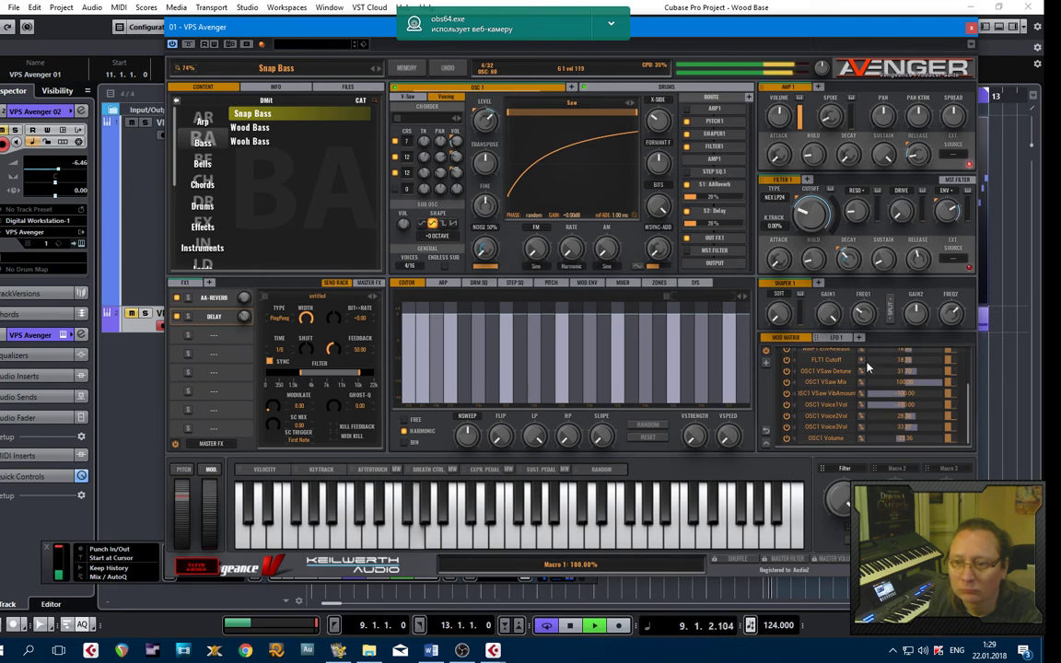
pyautogui.moveTo(839, 498); pyautogui.dragTo(839, 527)
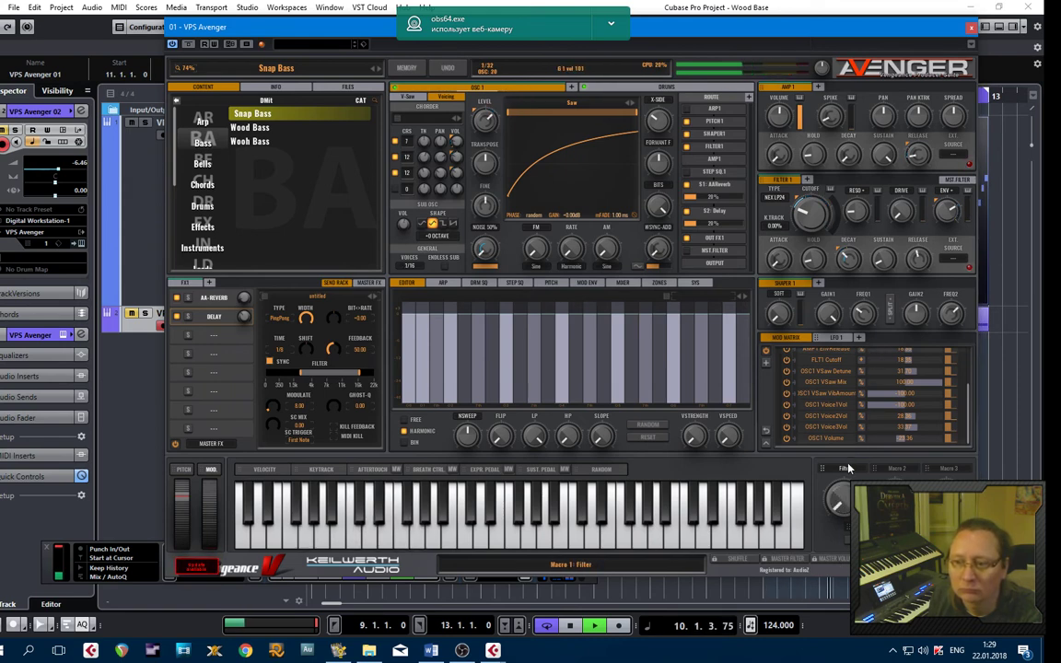
# Assign the Filter macro to oscillator 1's sub-oscillator volume with a depth of about 60 and try the macro
pyautogui.moveTo(848, 466); pyautogui.dragTo(408, 233)
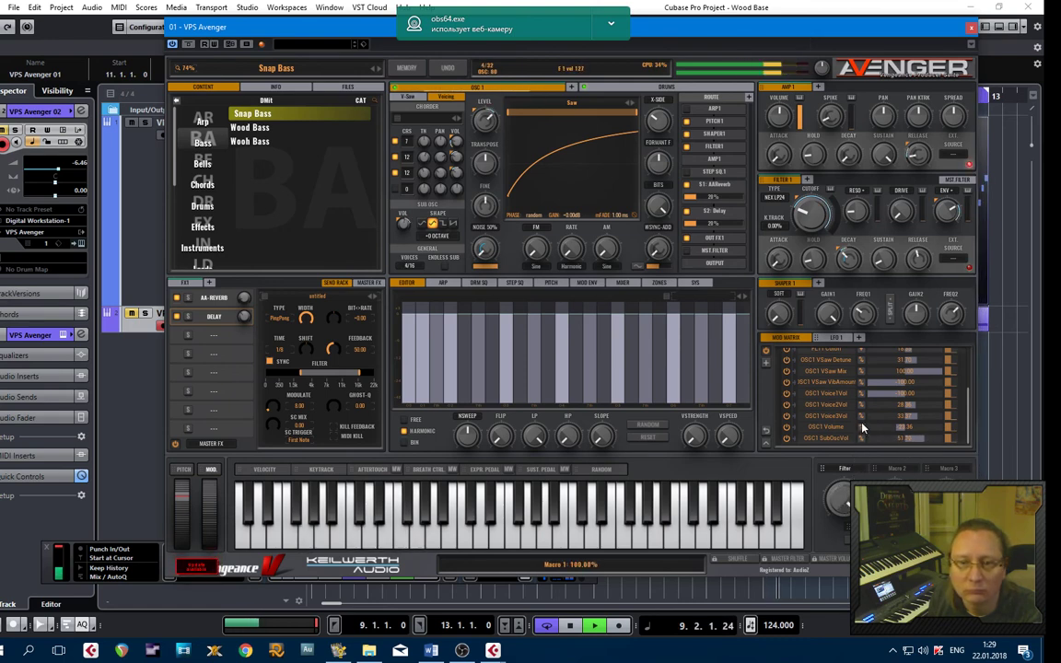
pyautogui.moveTo(931, 440); pyautogui.dragTo(943, 442)
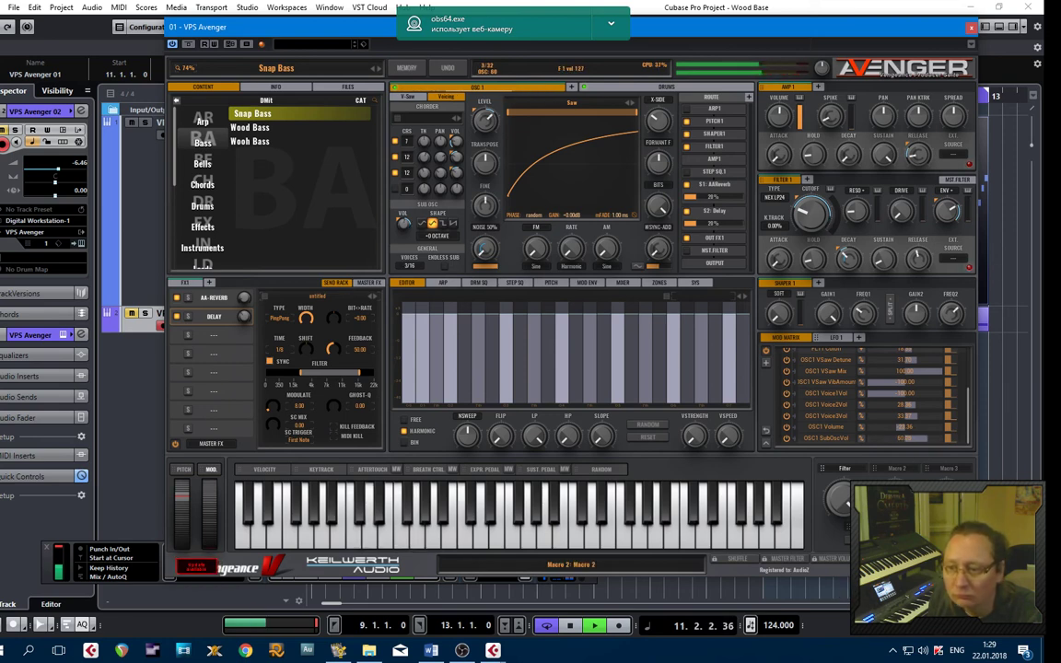
pyautogui.moveTo(848, 500); pyautogui.dragTo(849, 550)
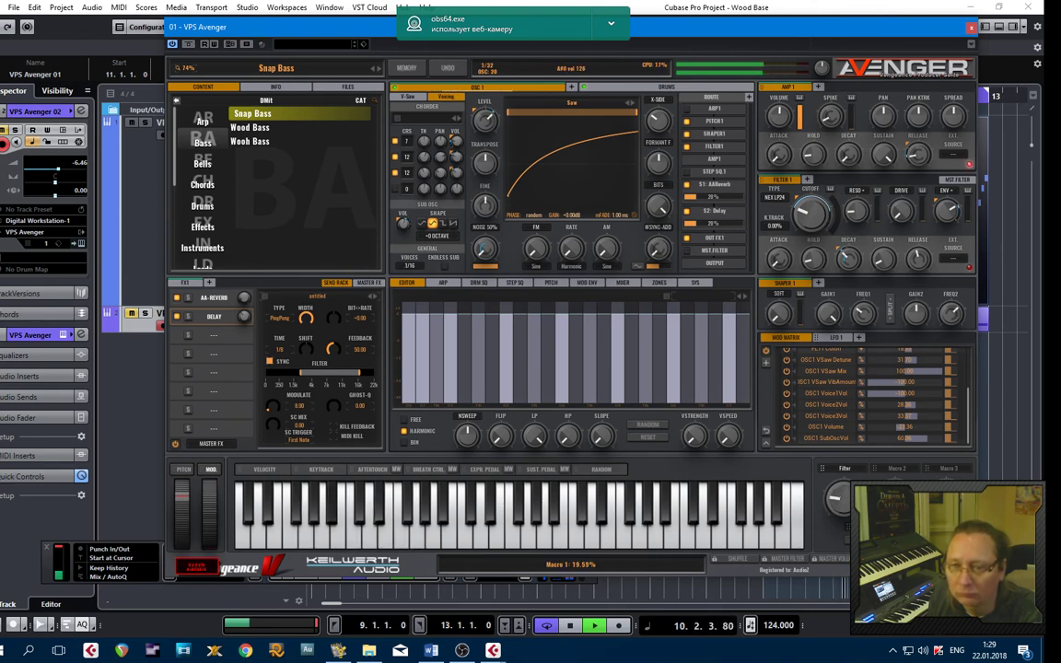
pyautogui.moveTo(848, 535); pyautogui.dragTo(848, 538)
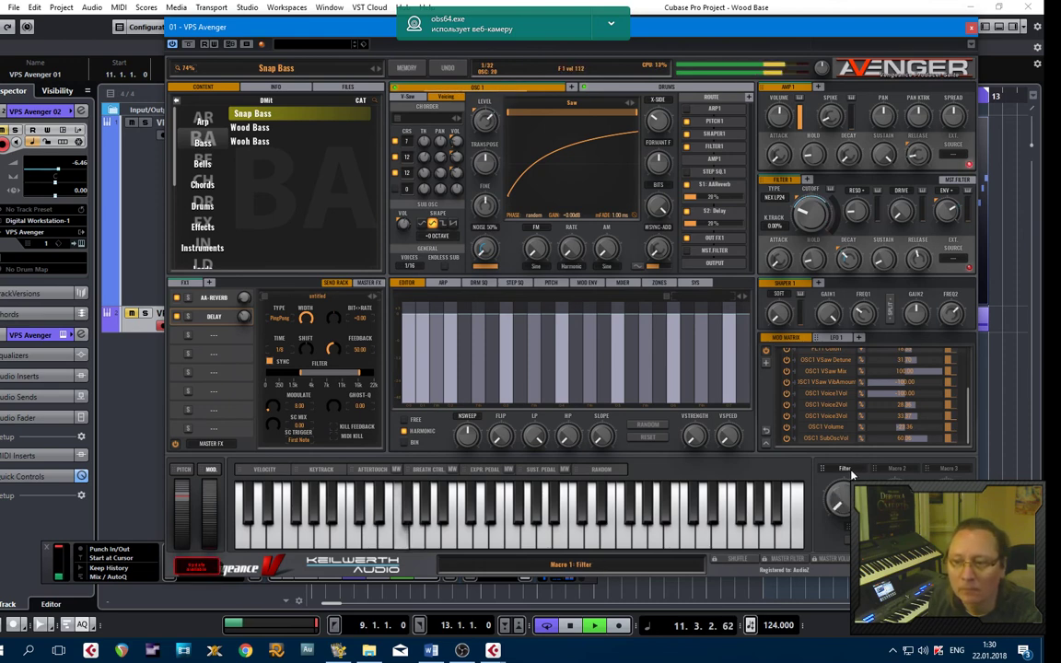
# Add oscillator 1's Send 2 and Send 1 strengths as Filter macro targets, with depths of about 50 and 63, and test the macro
pyautogui.moveTo(844, 468); pyautogui.dragTo(718, 224)
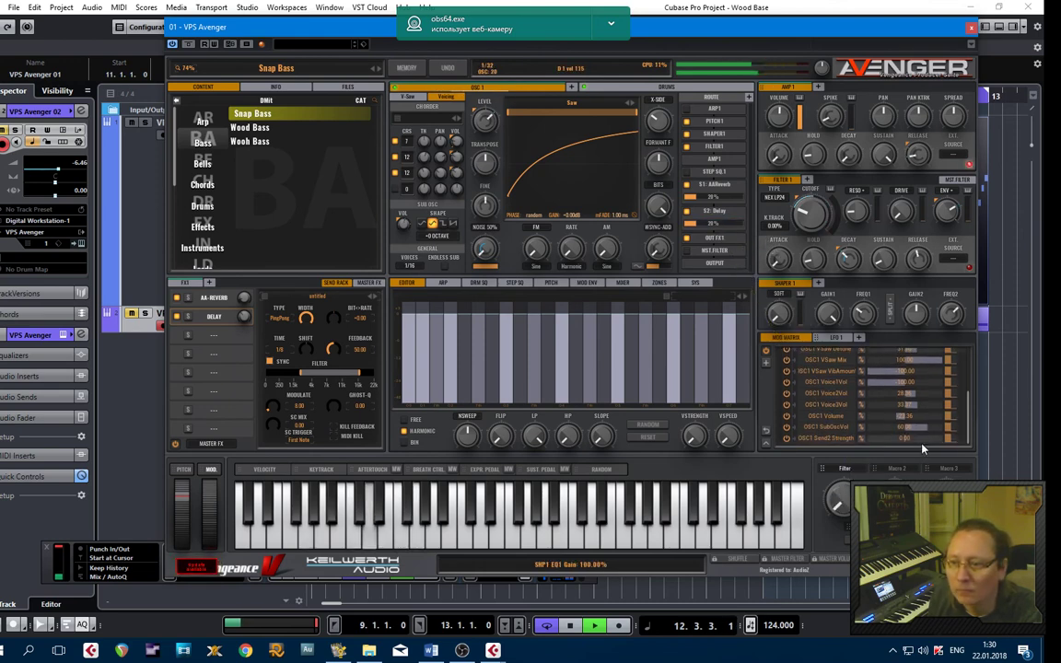
pyautogui.moveTo(839, 500); pyautogui.dragTo(839, 484)
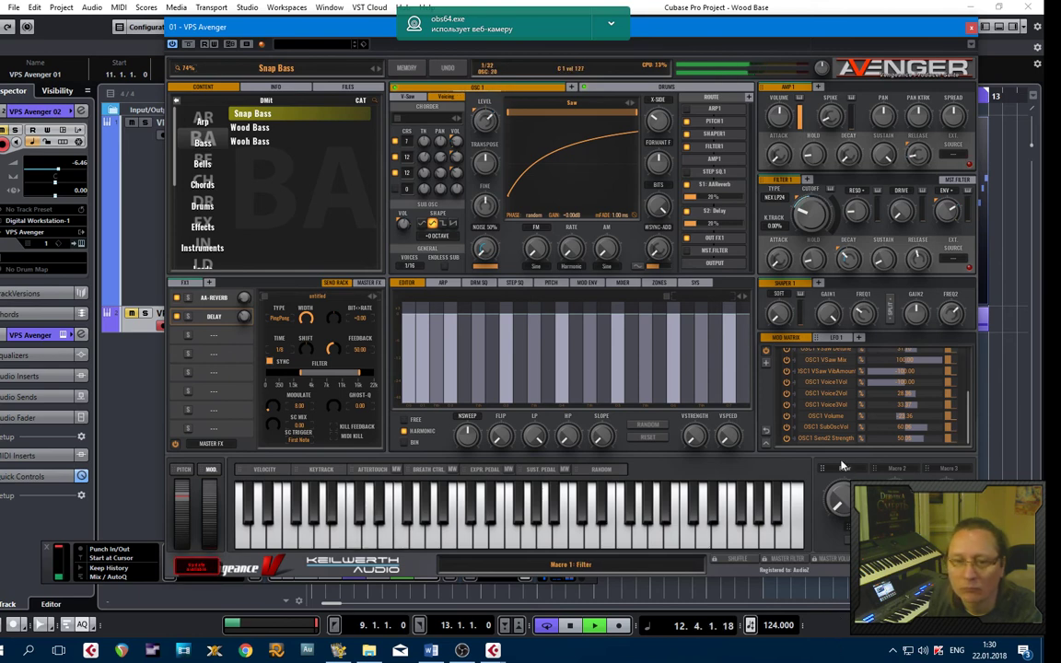
pyautogui.moveTo(840, 467); pyautogui.dragTo(695, 199)
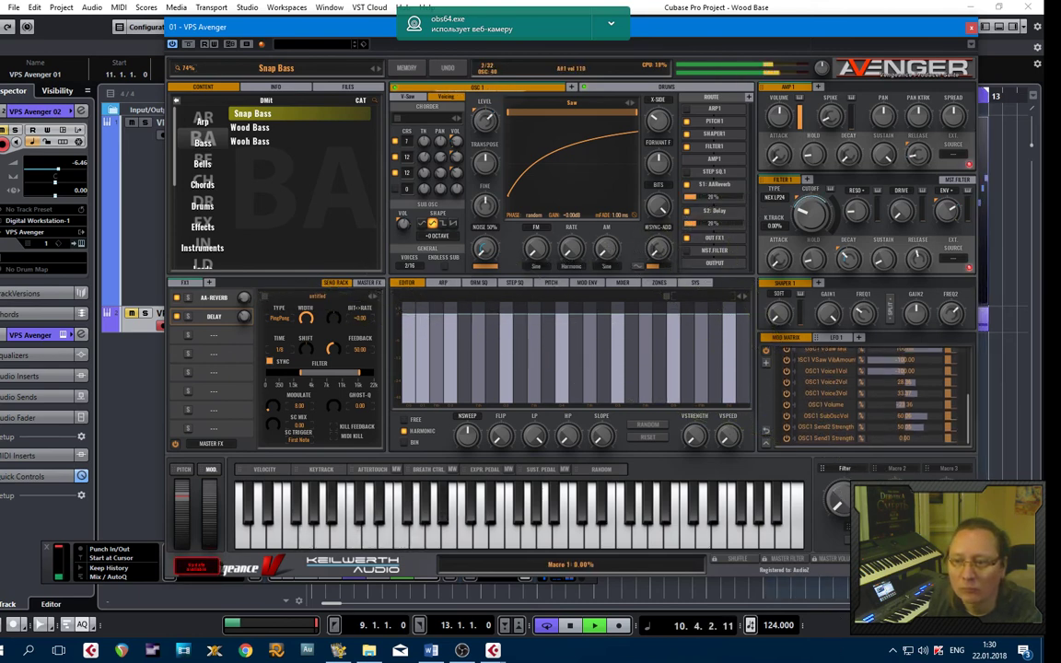
pyautogui.moveTo(928, 442); pyautogui.dragTo(939, 444)
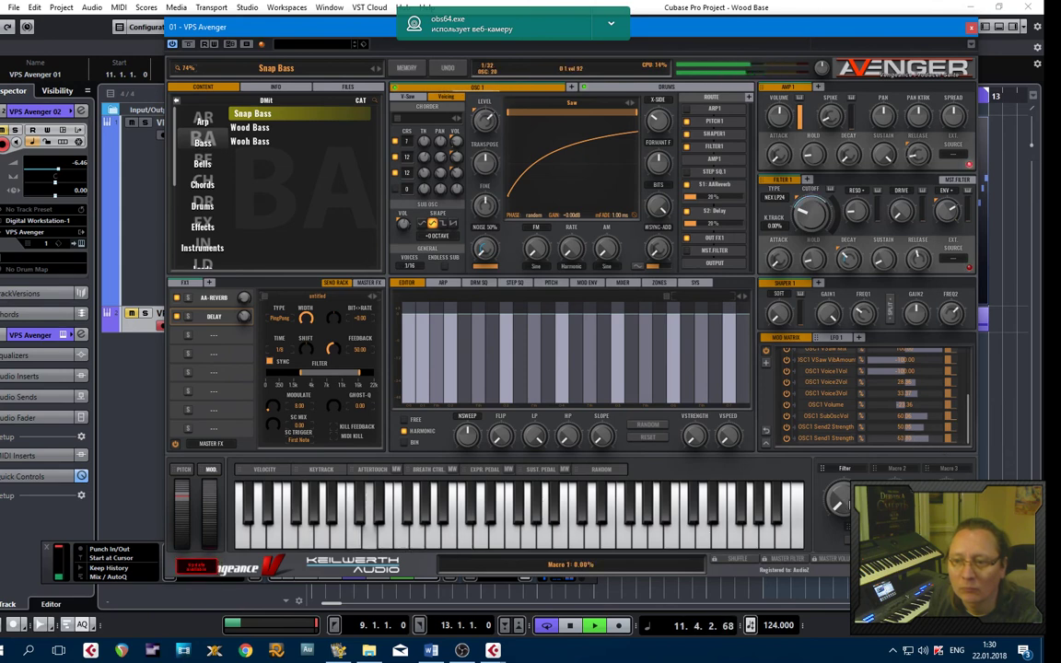
pyautogui.moveTo(839, 500); pyautogui.dragTo(862, 361)
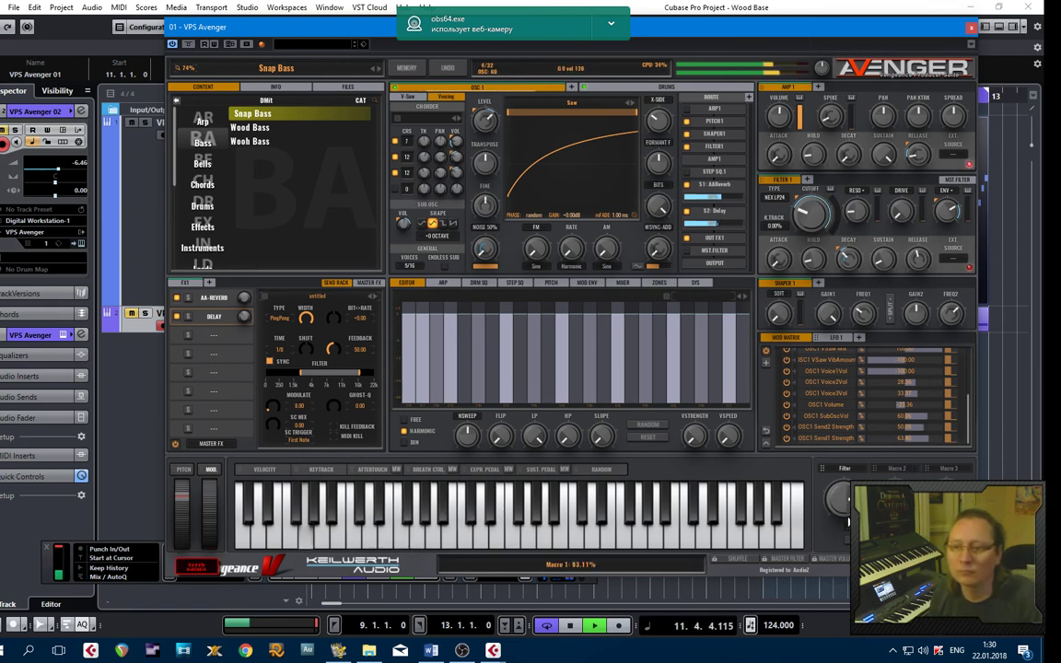
pyautogui.moveTo(848, 503); pyautogui.dragTo(848, 576)
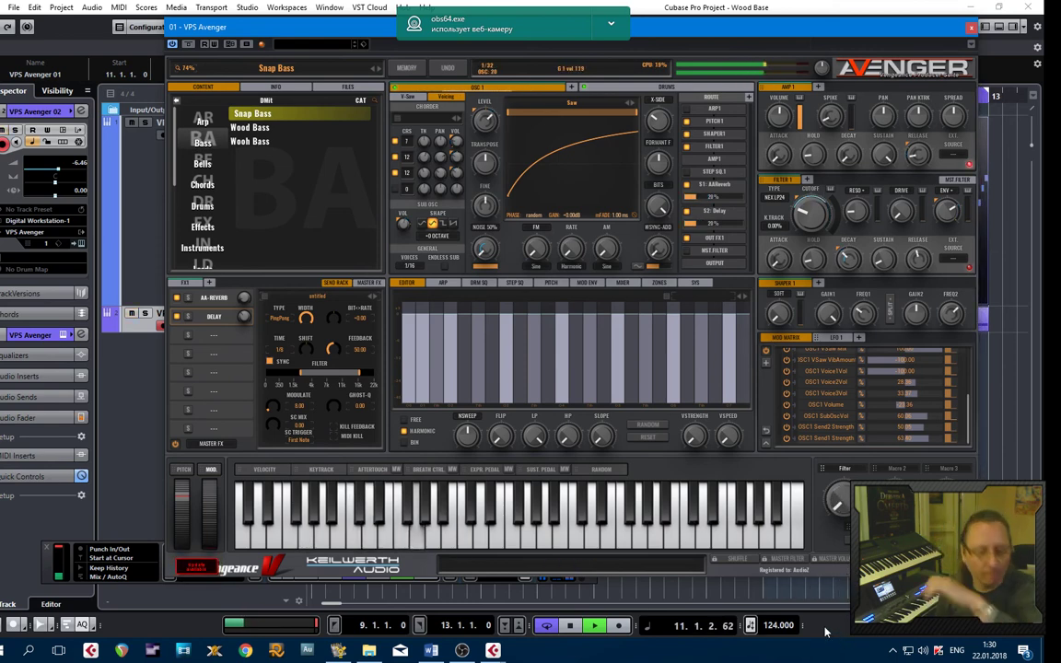
# Set the Filter macro's depth on oscillator 1's volume to about -30 and test it over the macro's range
pyautogui.press('space')
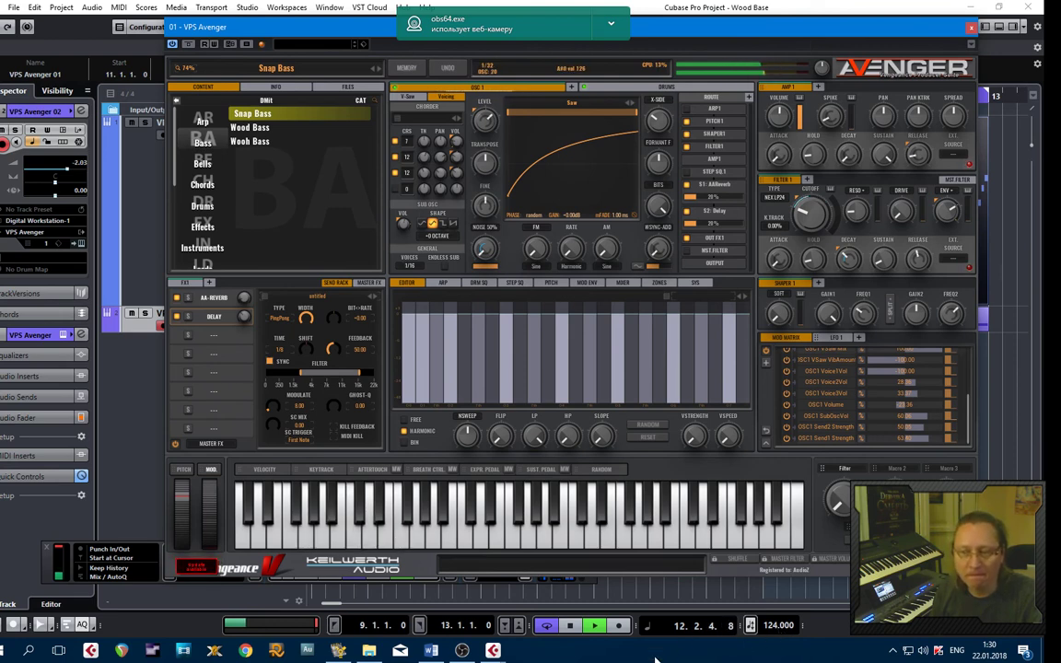
pyautogui.moveTo(846, 500); pyautogui.dragTo(854, 416)
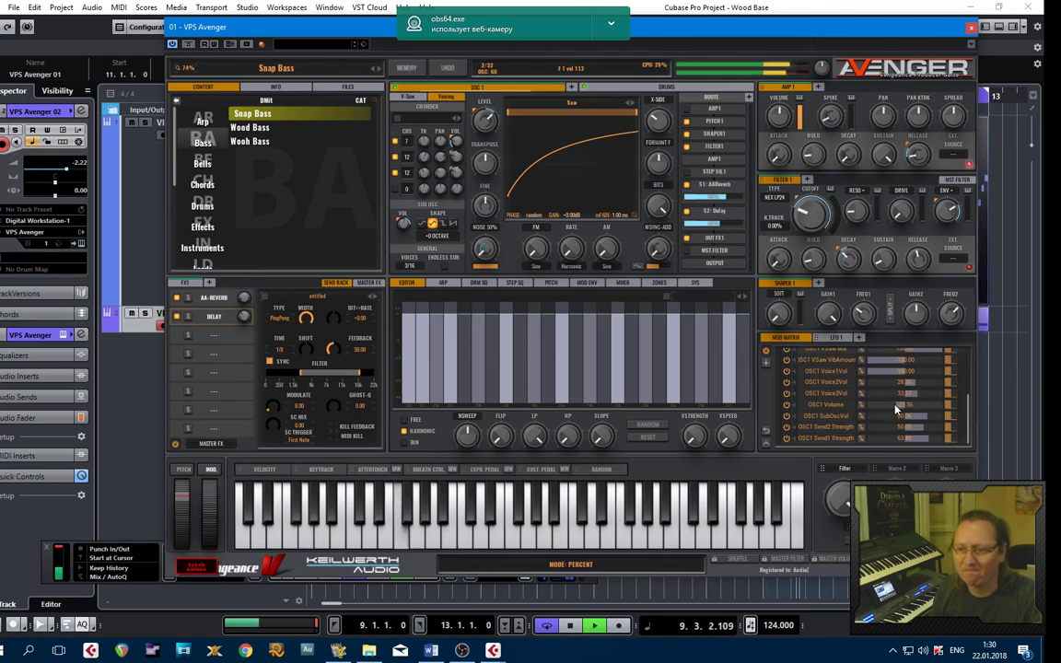
pyautogui.moveTo(895, 404); pyautogui.dragTo(894, 407)
pyautogui.moveTo(851, 498); pyautogui.dragTo(846, 571)
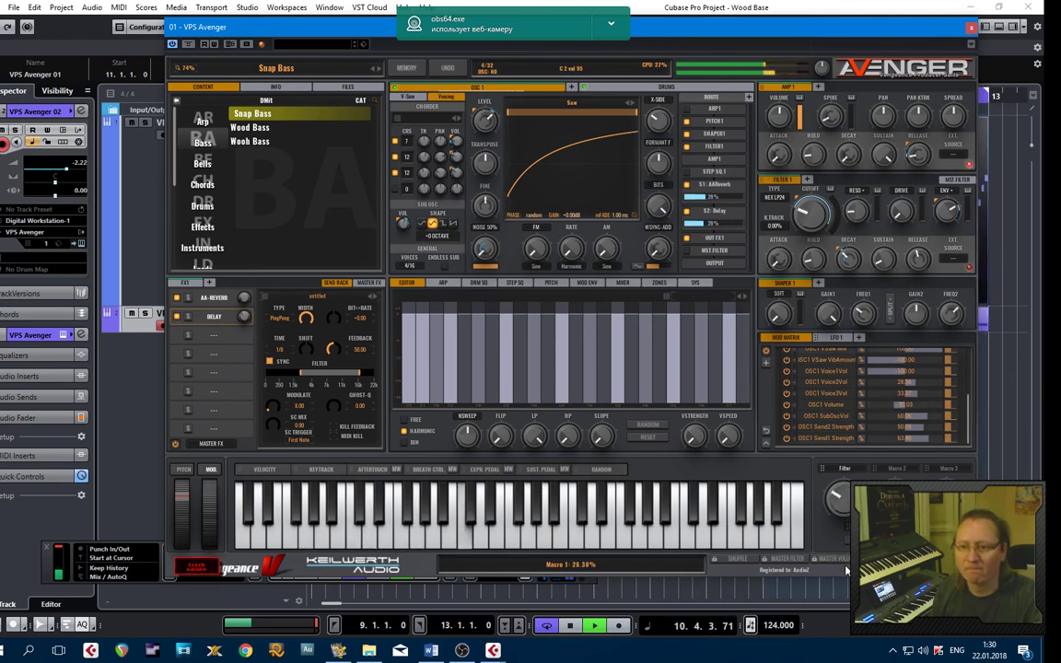
# Show oscillator 1's FX1 insert rack and load a Compressor into its first slot
pyautogui.click(721, 239)
pyautogui.click(191, 285)
pyautogui.click(192, 284)
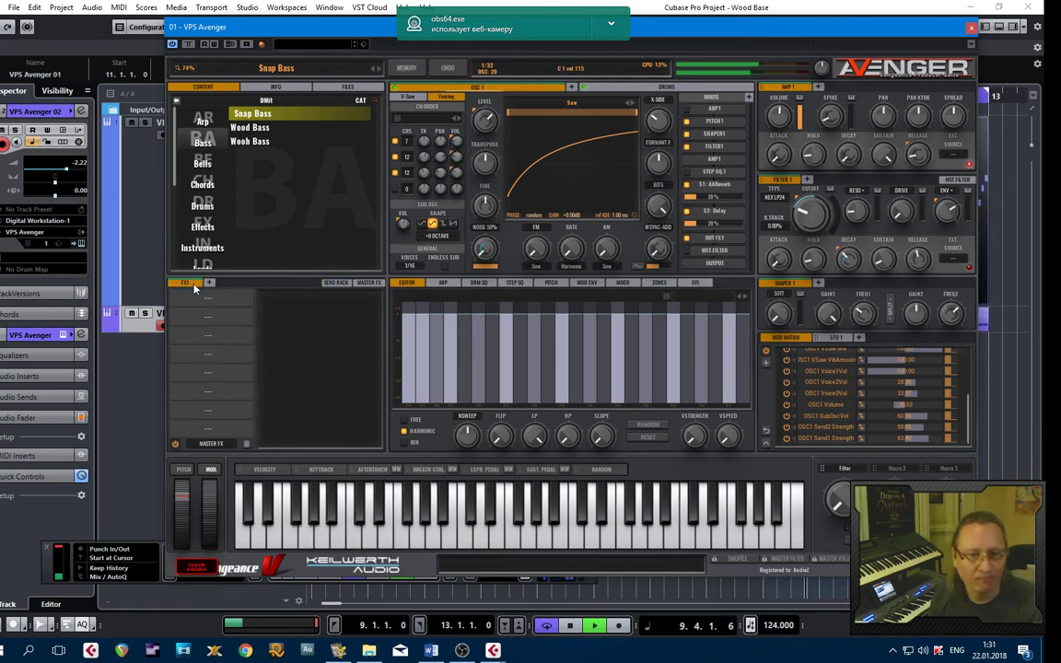
pyautogui.click(239, 305)
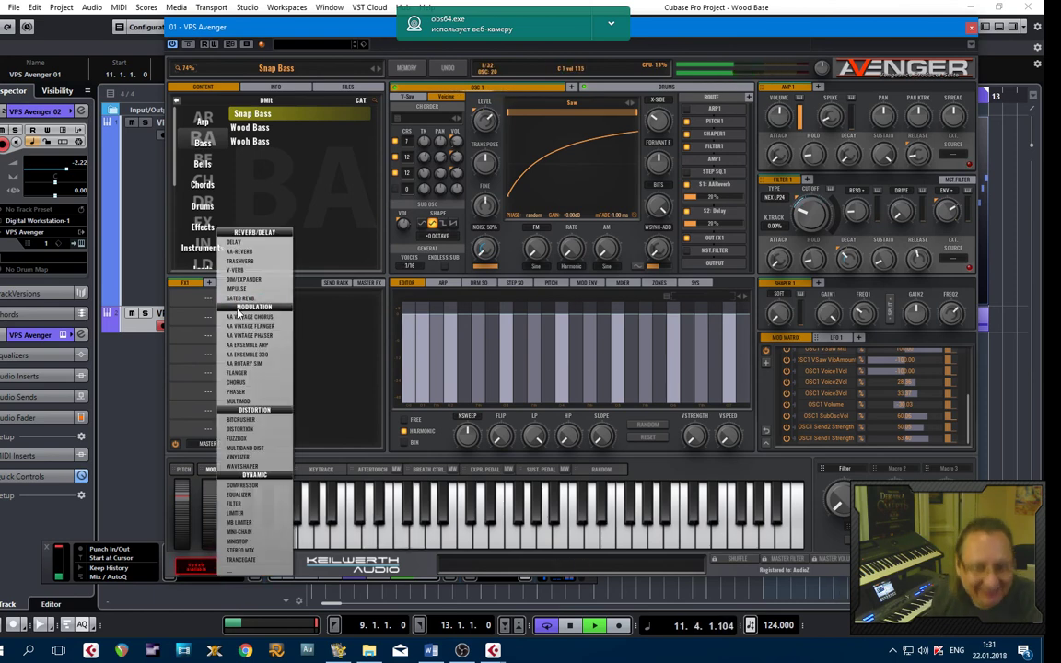
pyautogui.click(245, 485)
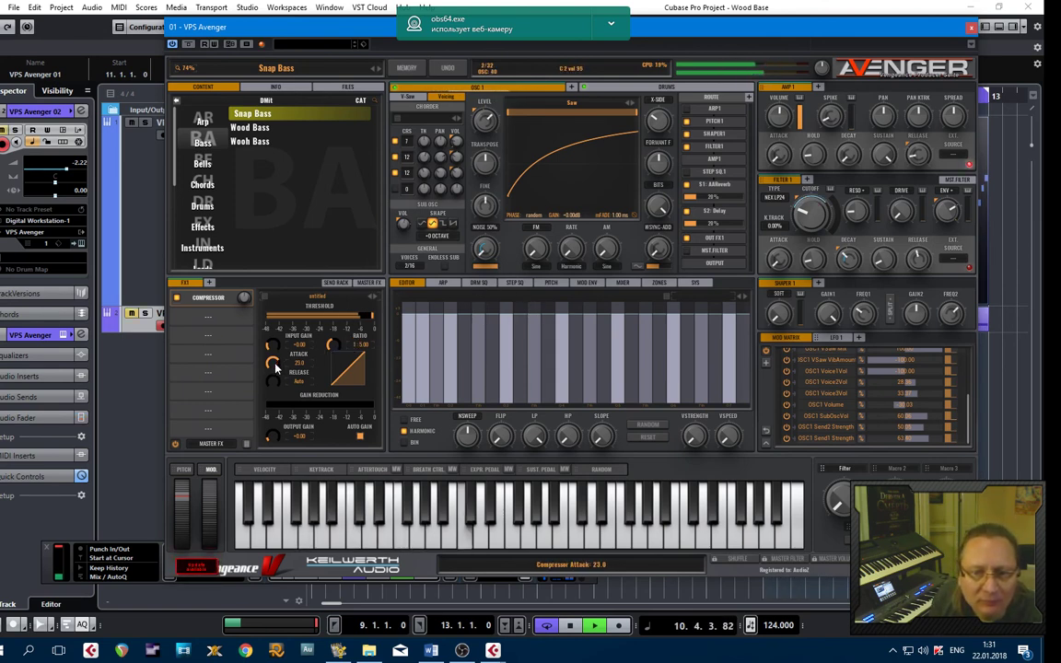
# Set the FX1 compressor's ratio to about 1:8.59, attack to about 17, release to about 51 and threshold to about -13
pyautogui.moveTo(276, 365); pyautogui.dragTo(277, 384)
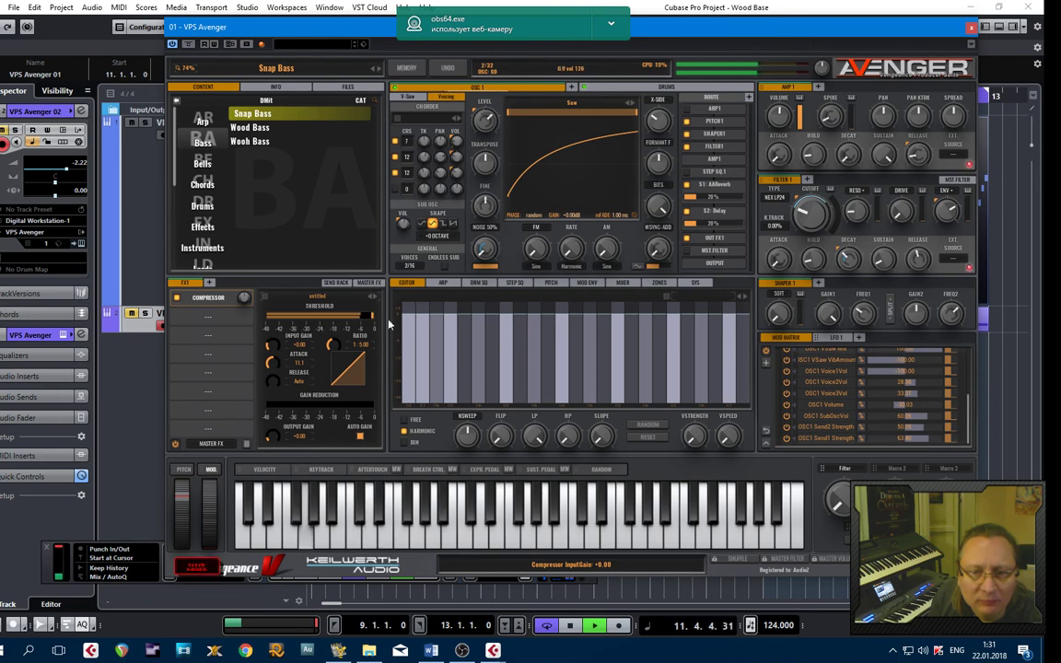
pyautogui.moveTo(368, 315); pyautogui.dragTo(335, 317)
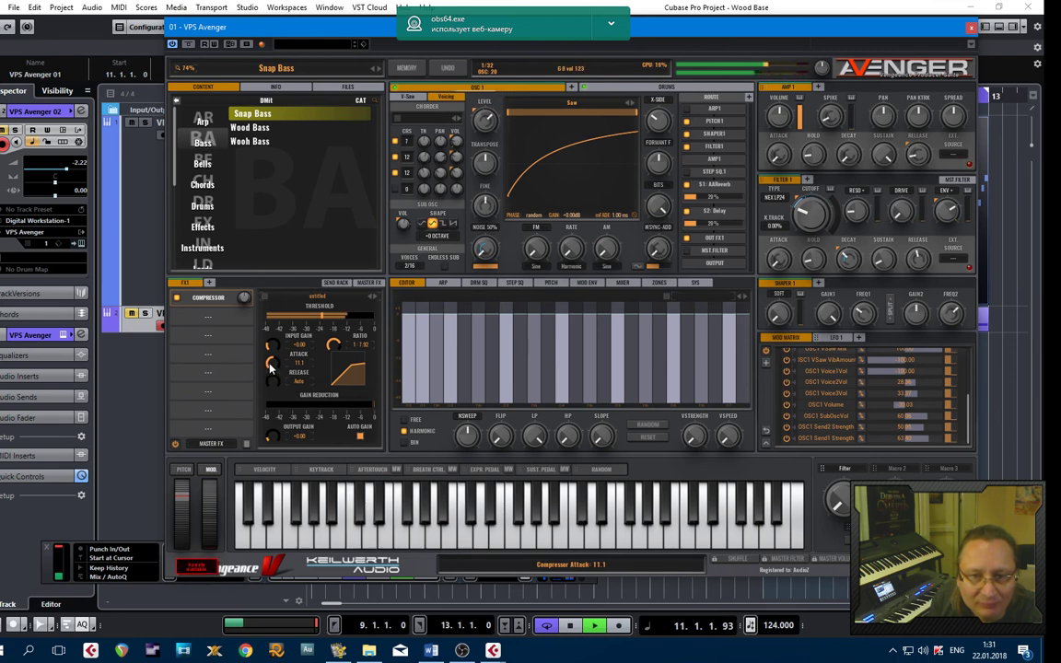
pyautogui.moveTo(270, 373); pyautogui.dragTo(279, 336)
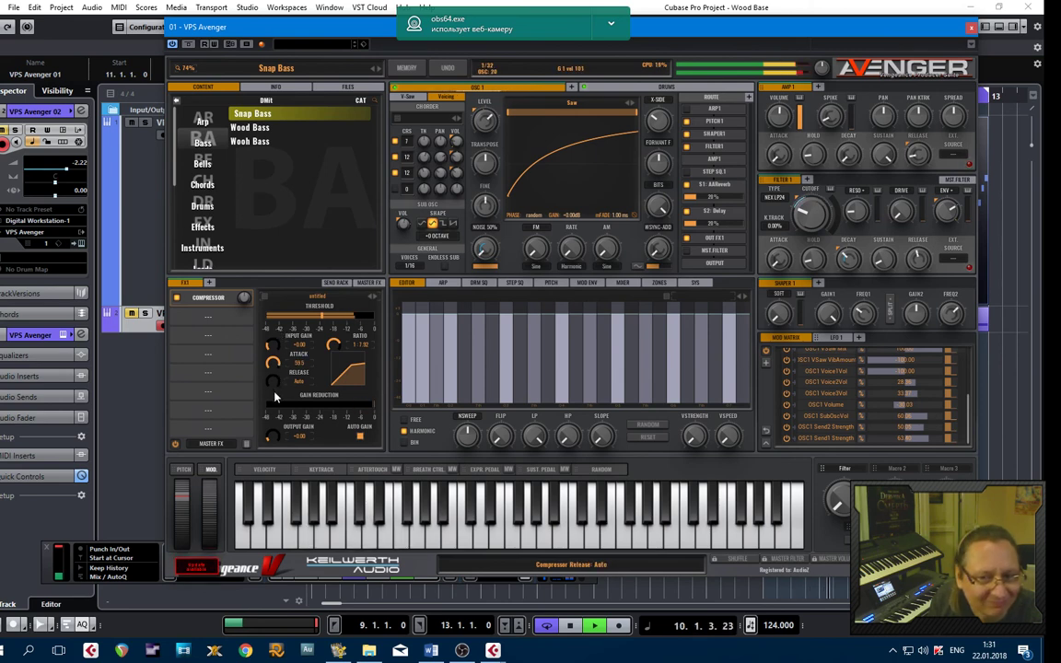
pyautogui.moveTo(272, 386)
pyautogui.mouseDown()
pyautogui.moveTo(272, 364)
pyautogui.moveTo(274, 390)
pyautogui.mouseUp()
pyautogui.moveTo(322, 317); pyautogui.dragTo(337, 339)
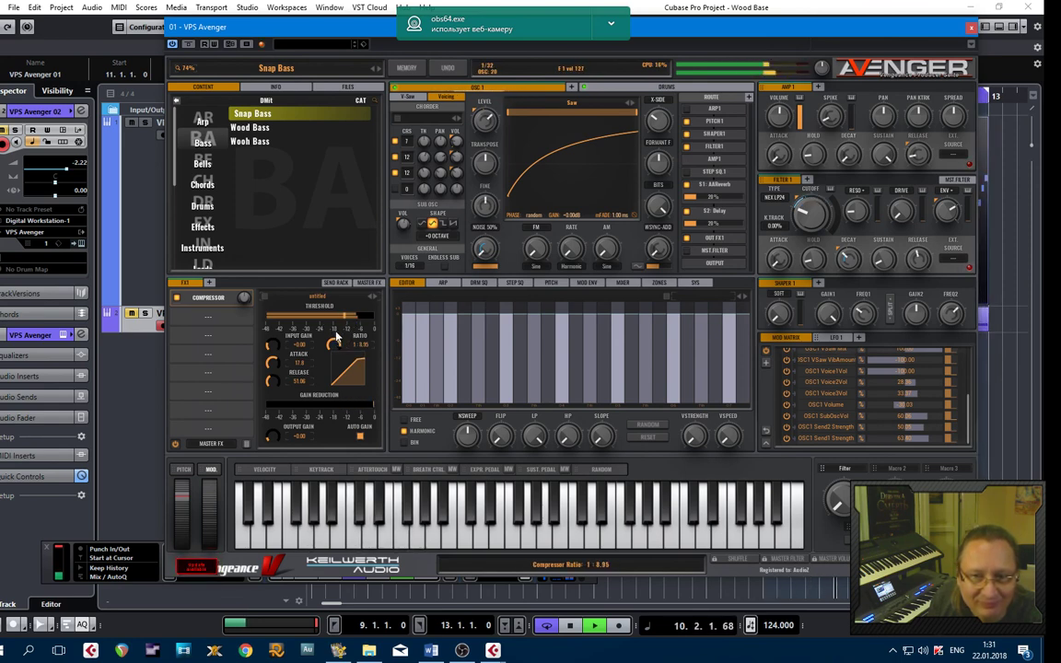
# Fine-tune the compressor with threshold about -12, attack 125, release about 36, input gain -2.10 and output gain -2.12
pyautogui.click(343, 318)
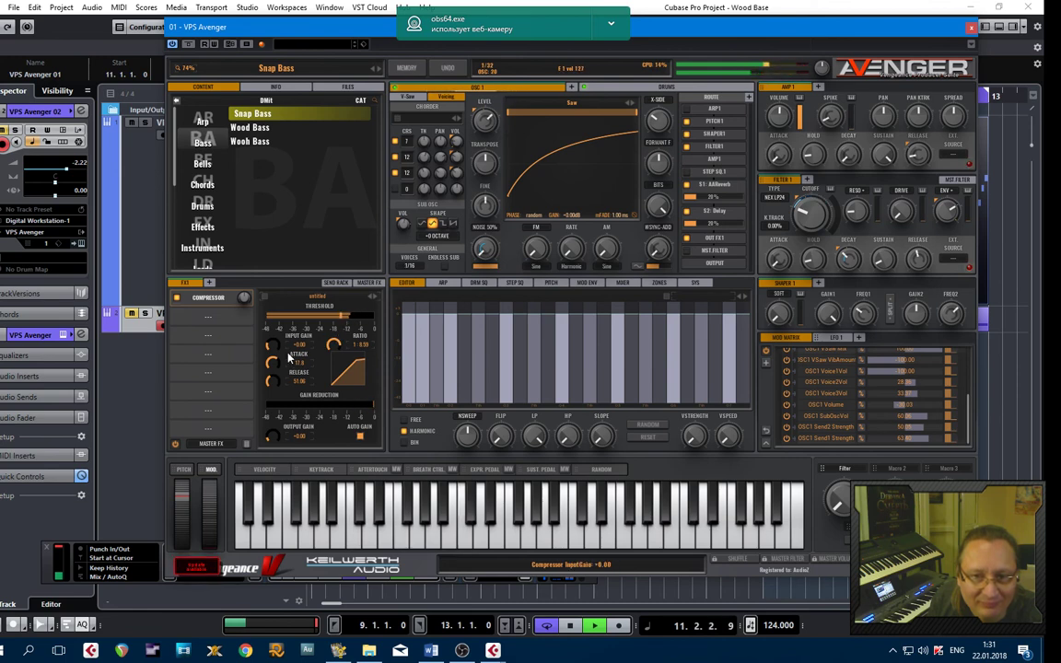
pyautogui.moveTo(273, 362); pyautogui.dragTo(276, 398)
pyautogui.click(272, 383)
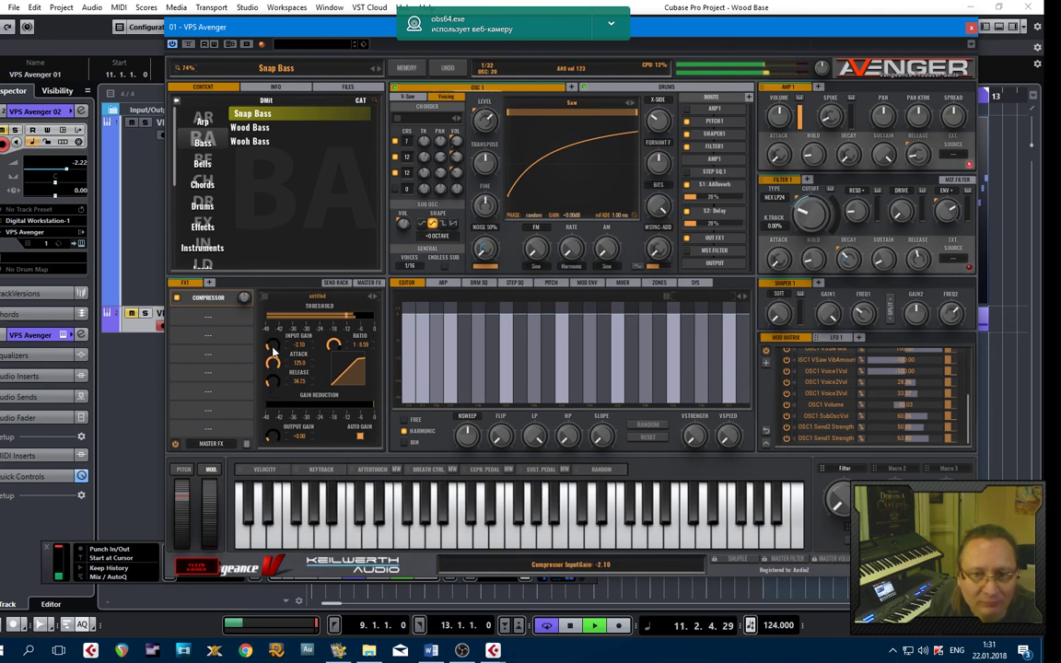
pyautogui.moveTo(271, 436); pyautogui.dragTo(269, 444)
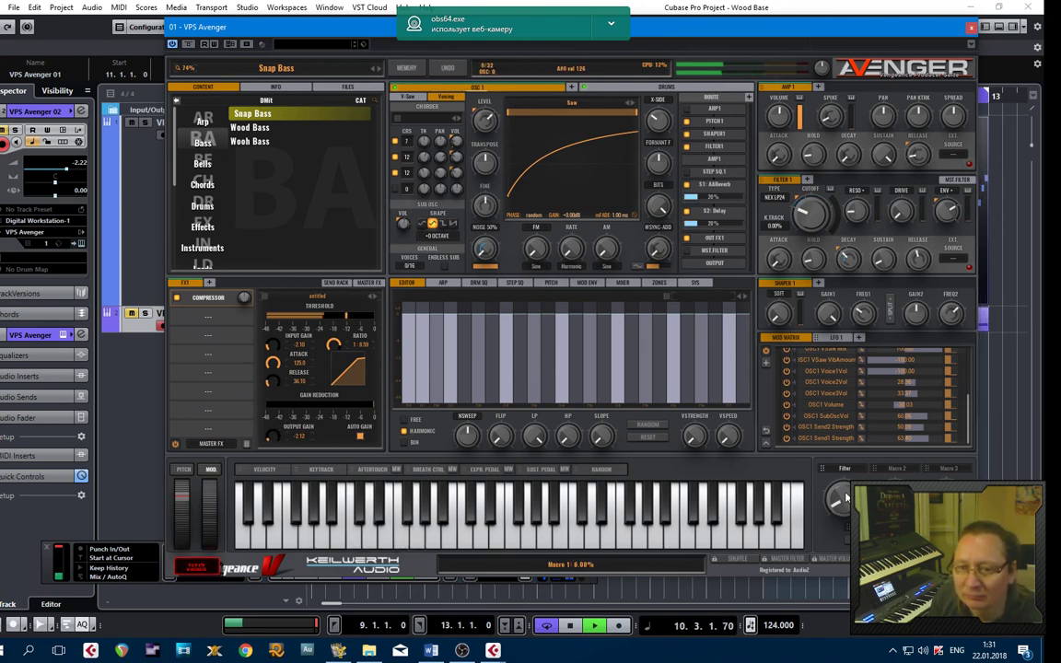
# Test the Filter macro with the compressor active, return it to 0%, and select the VPS Avenger 01 track
pyautogui.moveTo(845, 497); pyautogui.dragTo(825, 618)
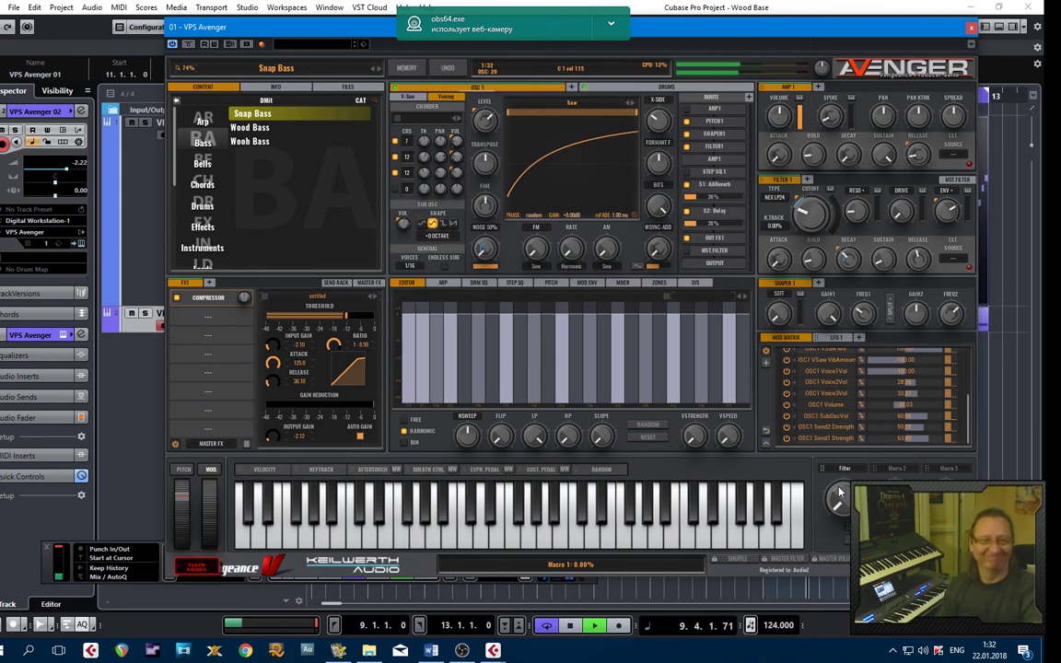
pyautogui.moveTo(843, 506); pyautogui.dragTo(851, 552)
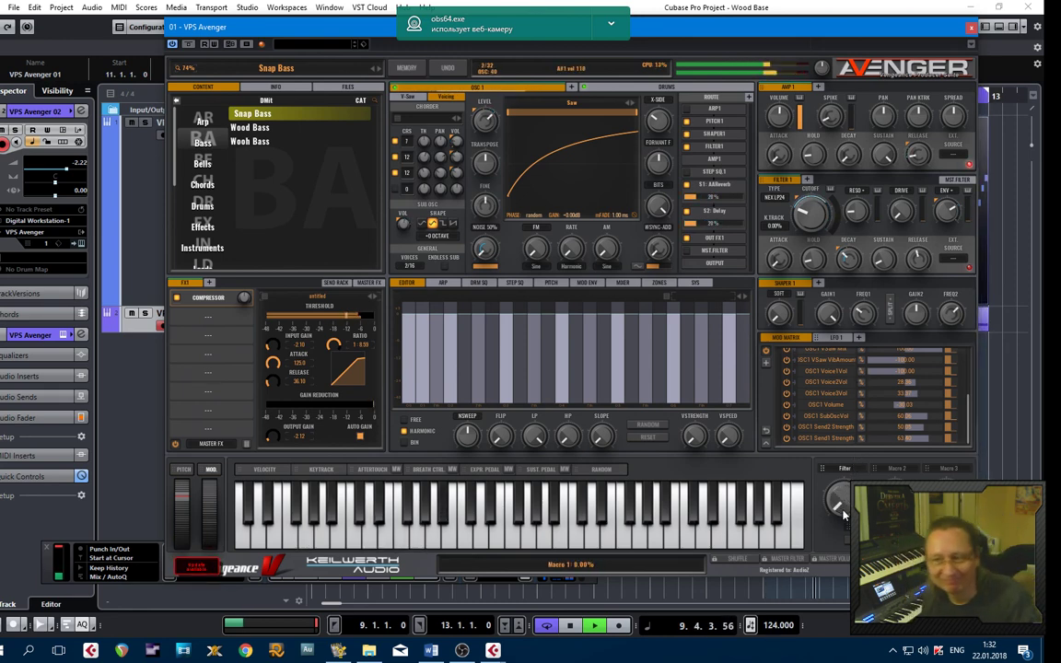
pyautogui.press('Up')
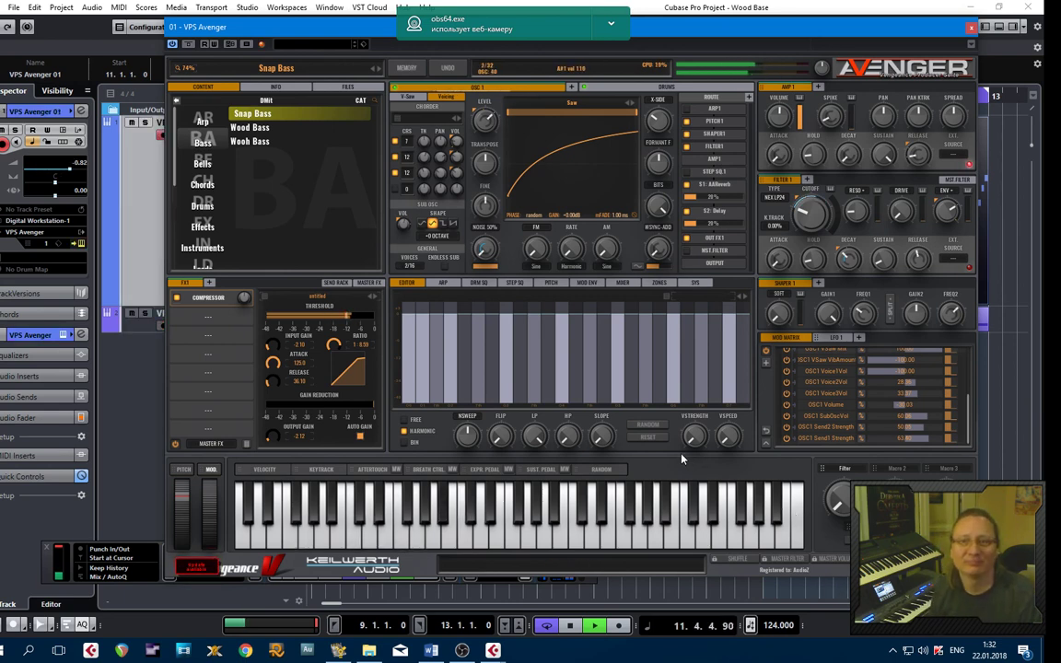
# Save the preset under its existing name Snap Bass and stop the loop playback
pyautogui.click(407, 68)
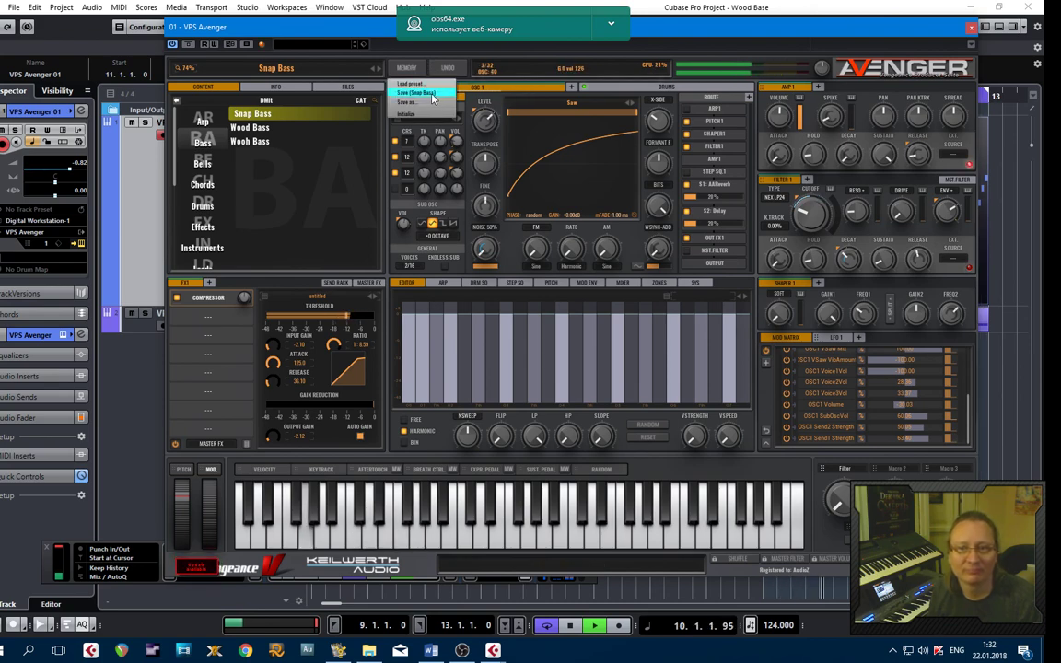
pyautogui.click(416, 93)
pyautogui.click(523, 345)
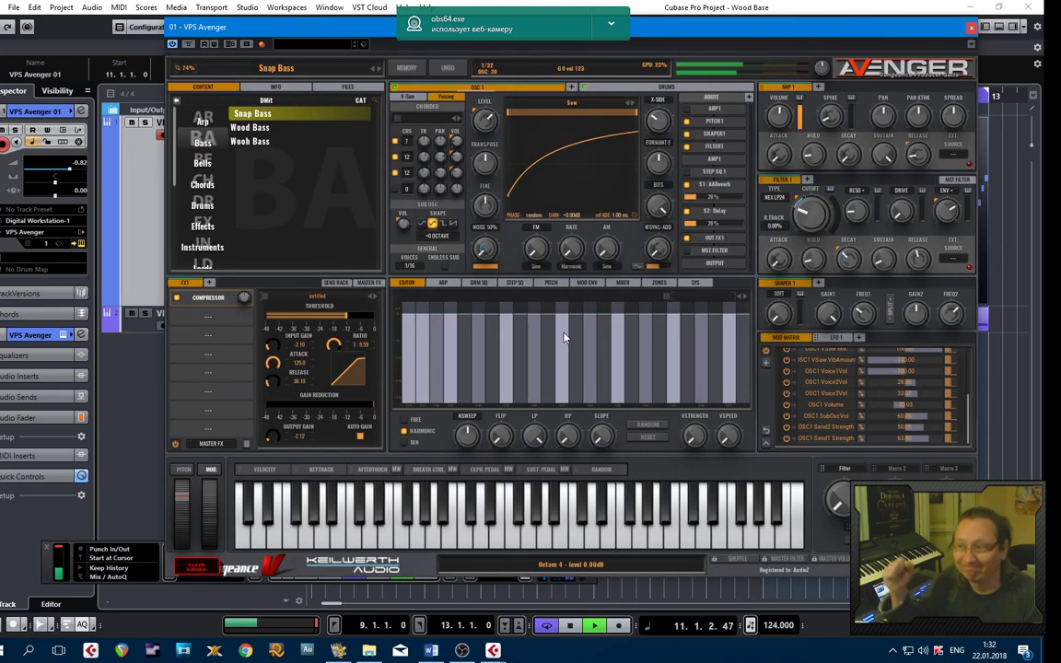
pyautogui.press('space')
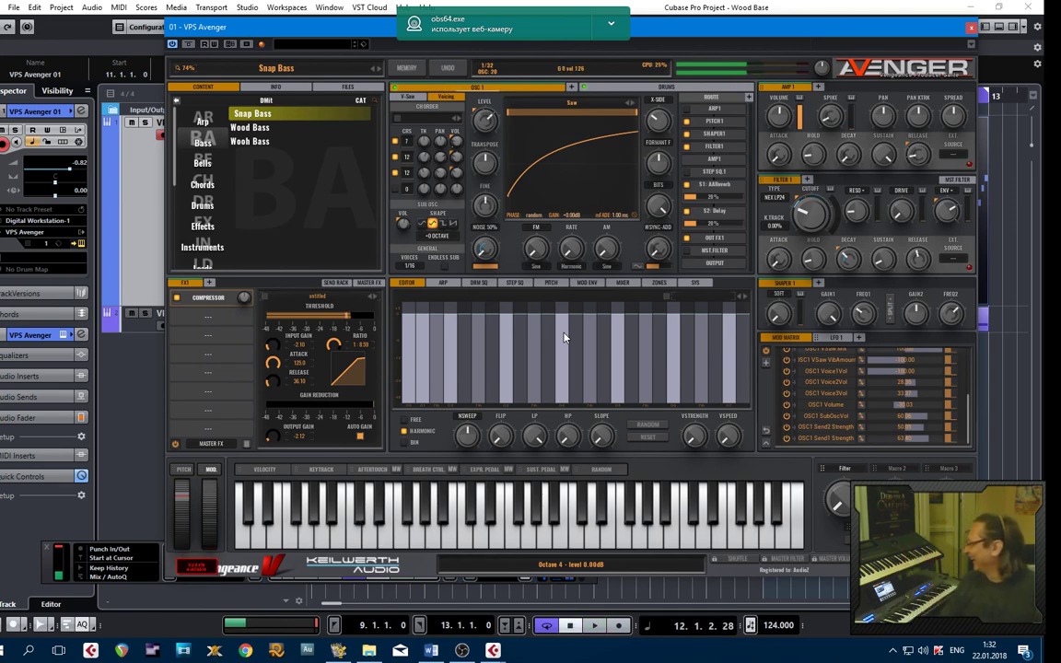